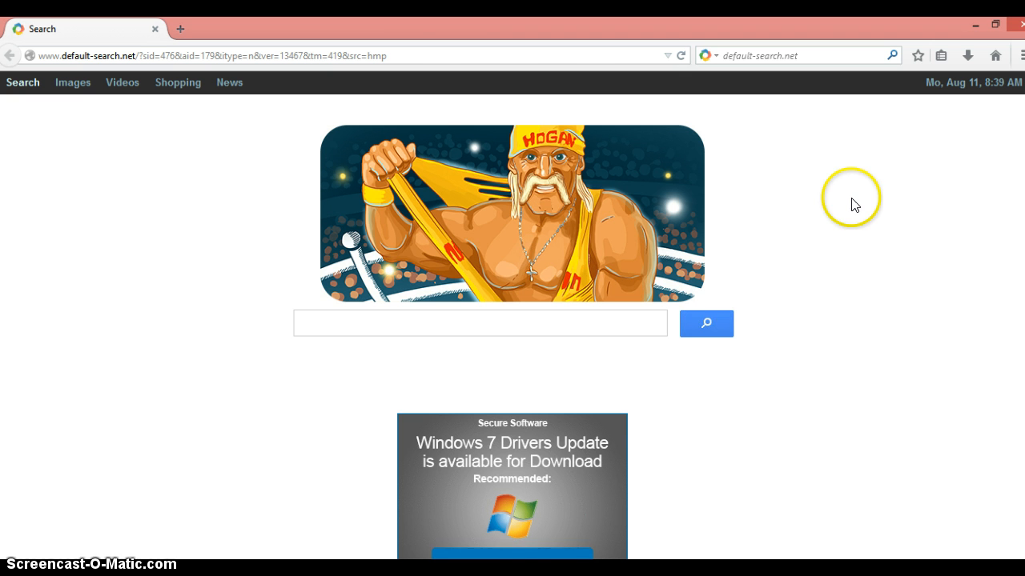
# Load drive.google.com in the browser to reach the Google Drive sign-in page
pyautogui.click(412, 52)
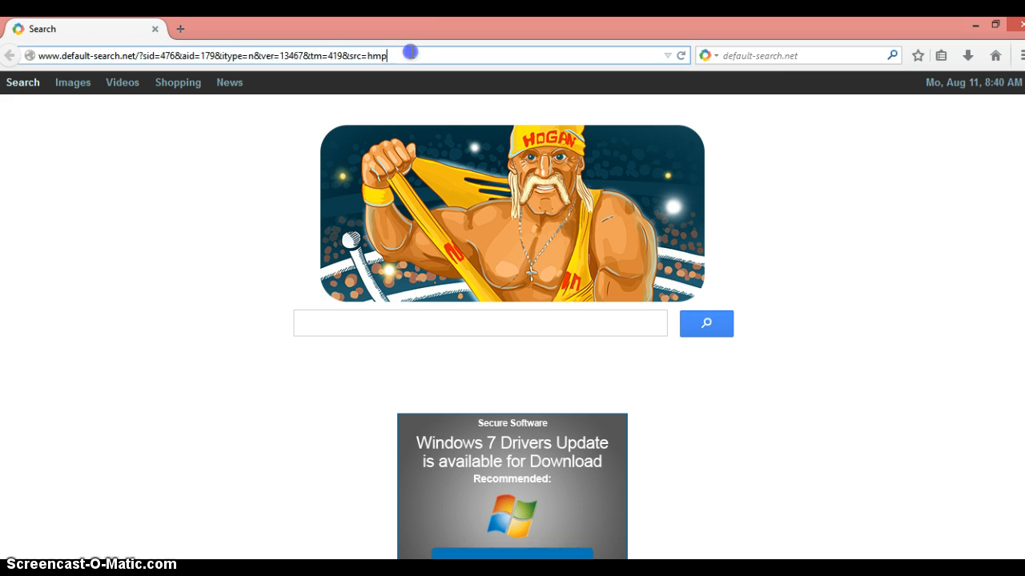
pyautogui.write('driv')
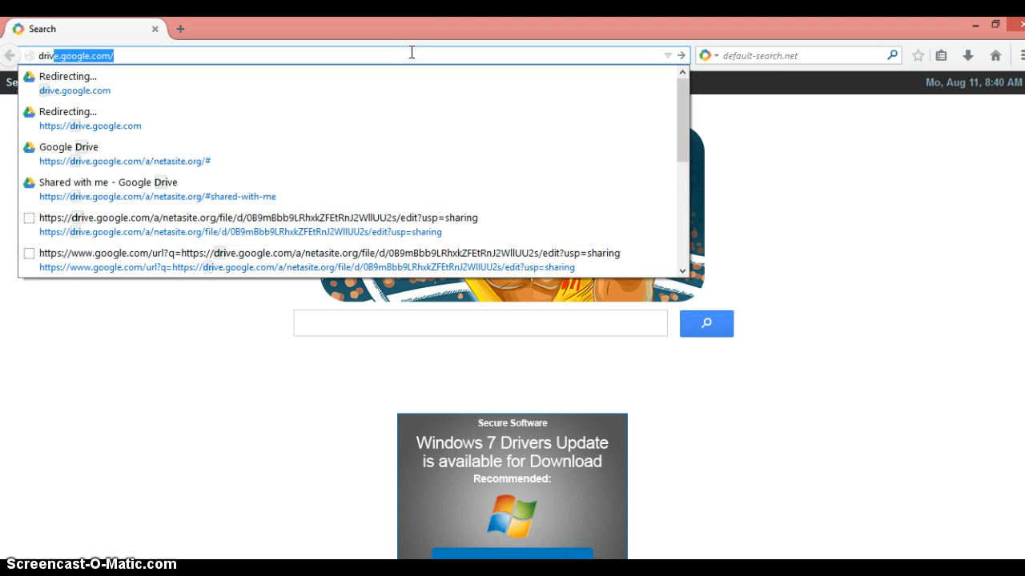
pyautogui.press('Return')
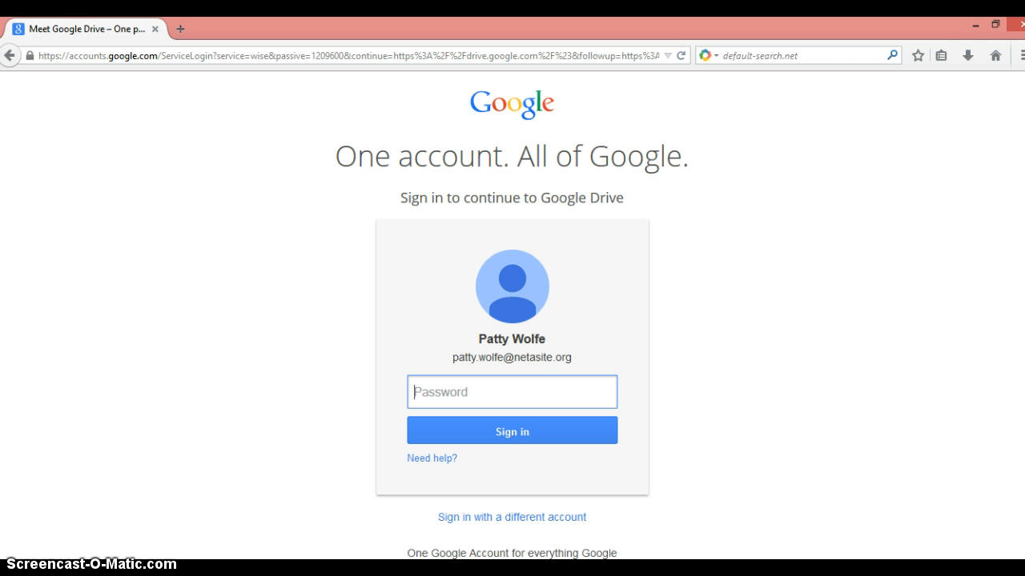
# Switch to the Chrome window and open Drive from the Google apps on the new tab page
pyautogui.hotkey('alt', 'Tab')
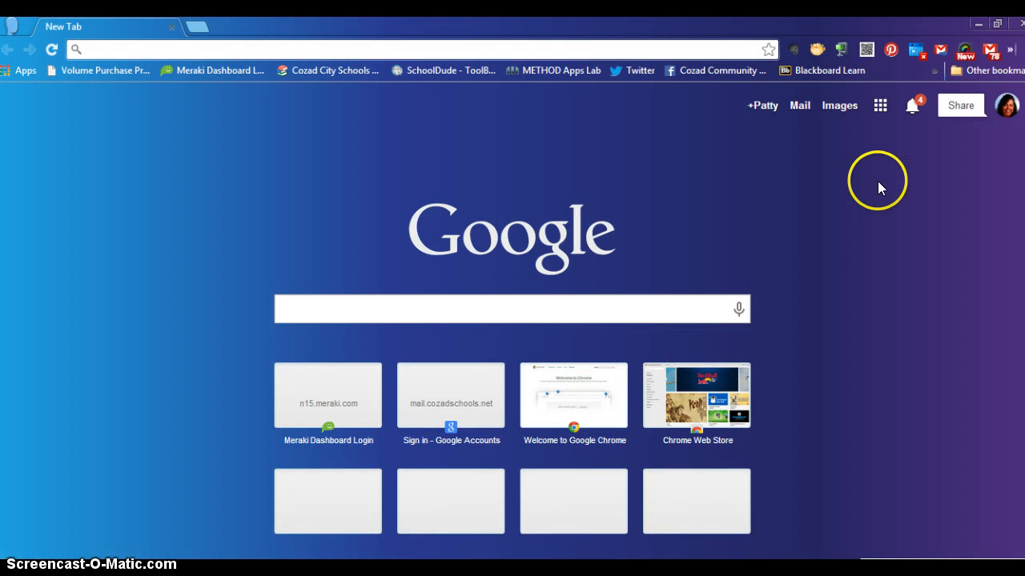
pyautogui.click(879, 107)
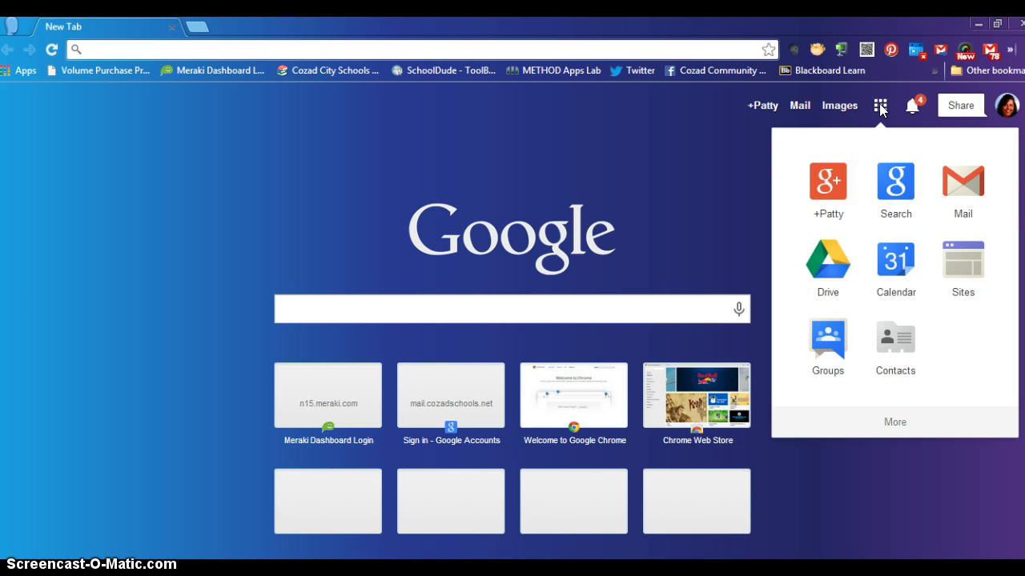
pyautogui.click(831, 267)
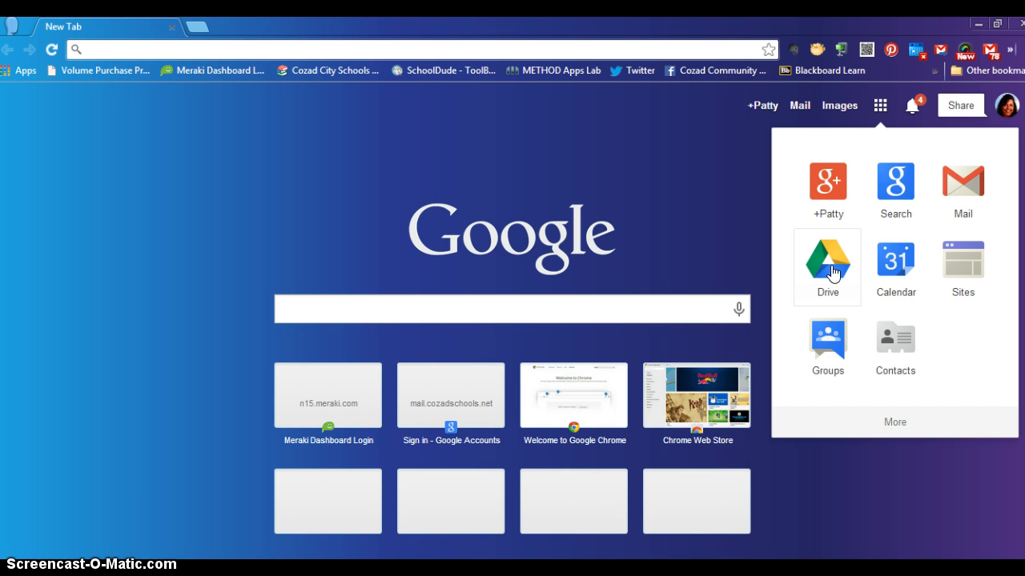
pyautogui.click(831, 268)
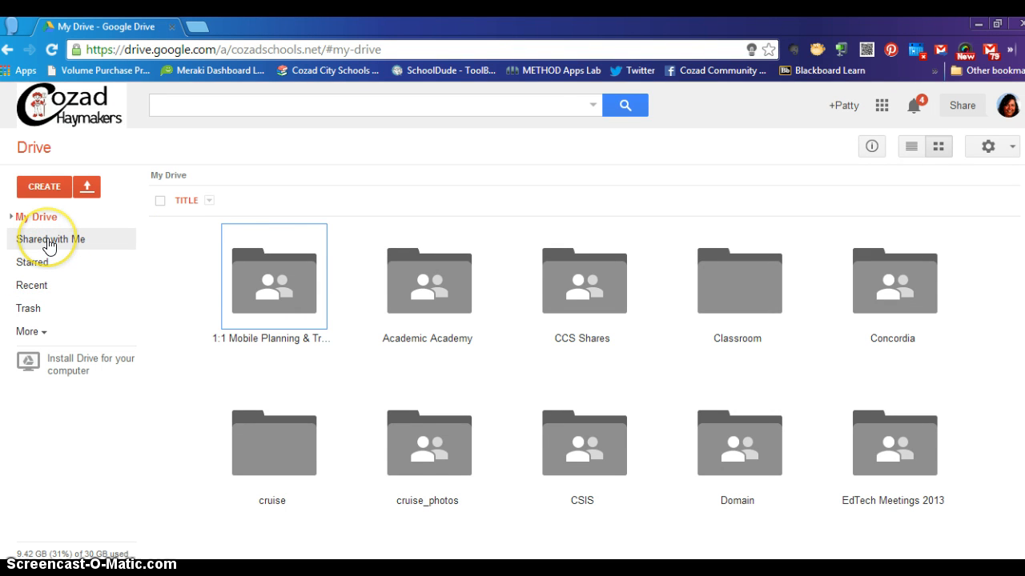
# Open Shared with Me from My Drive and look through the shared files and folders
pyautogui.click(26, 221)
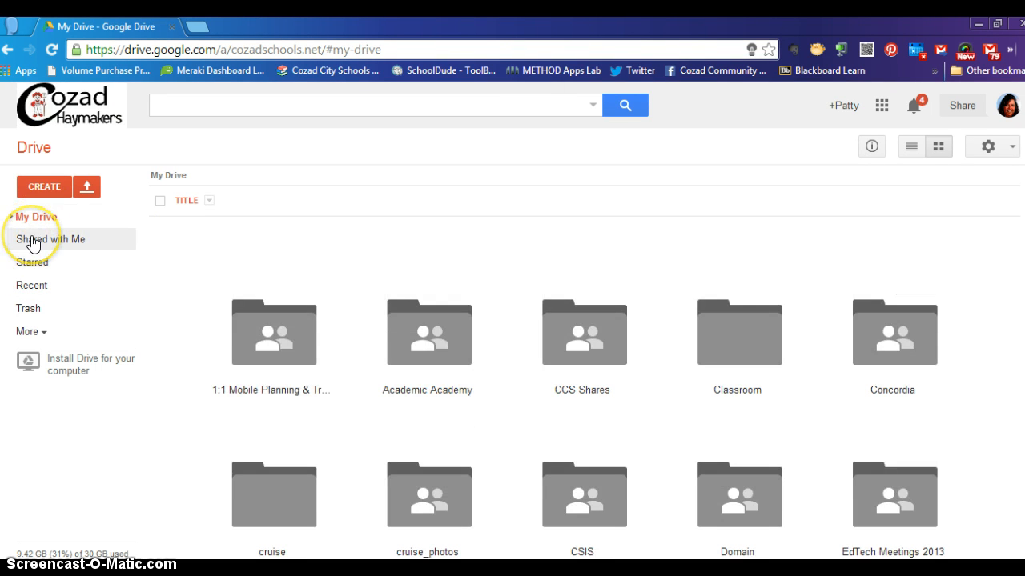
pyautogui.click(32, 242)
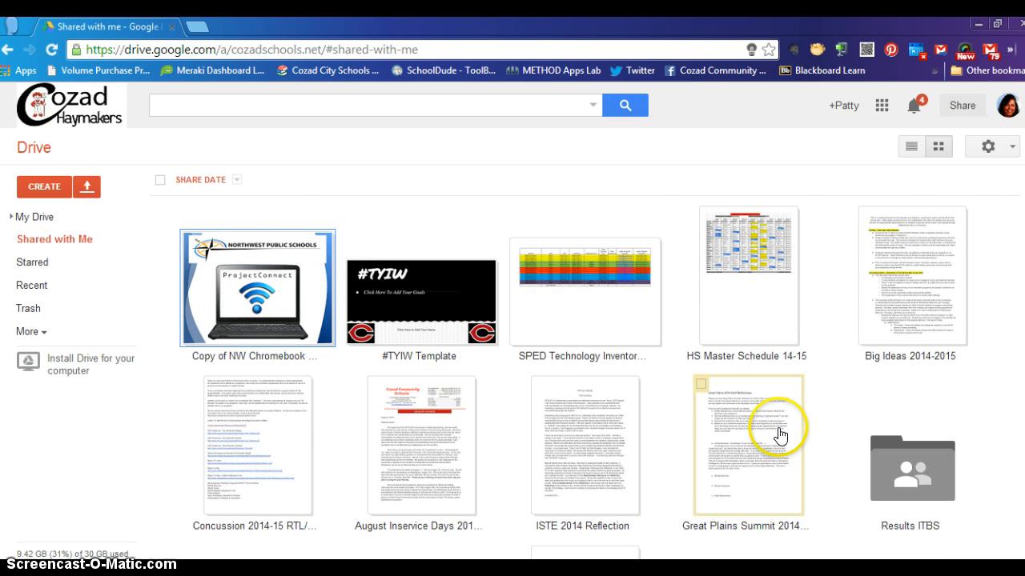
pyautogui.scroll(-1, 777, 432)
pyautogui.scroll(-1, 777, 432)
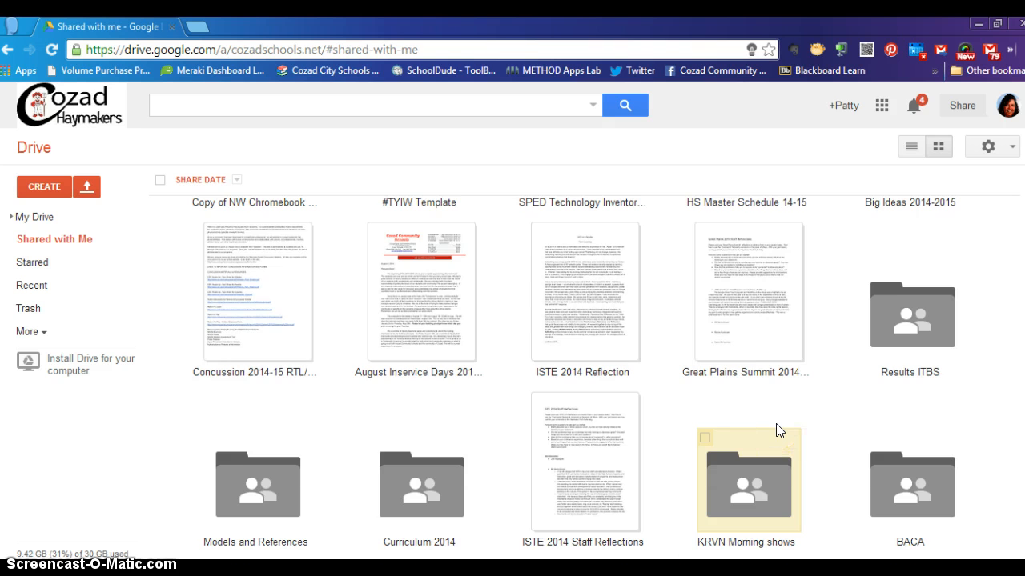
pyautogui.scroll(-2, 776, 431)
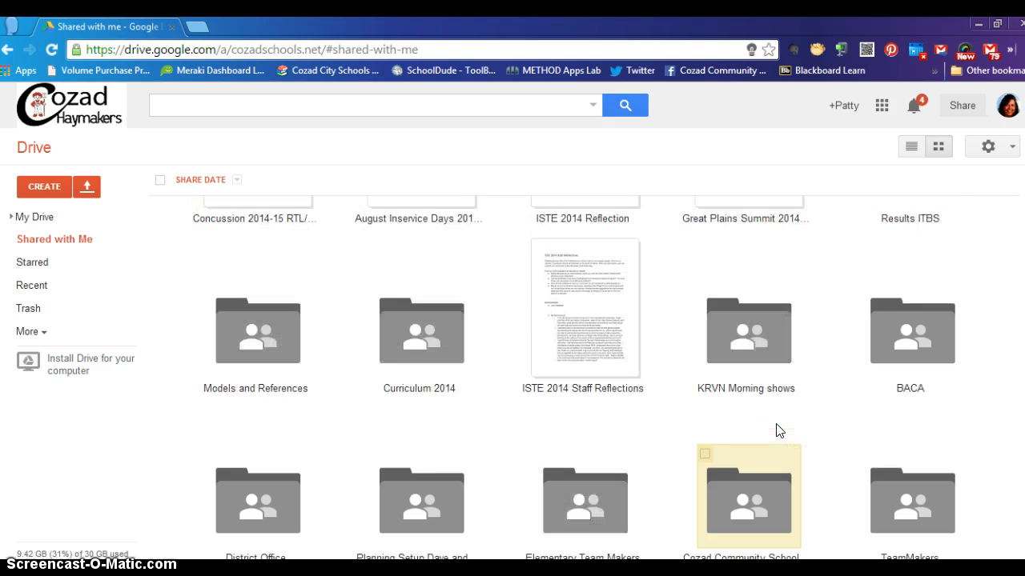
pyautogui.scroll(-1, 776, 431)
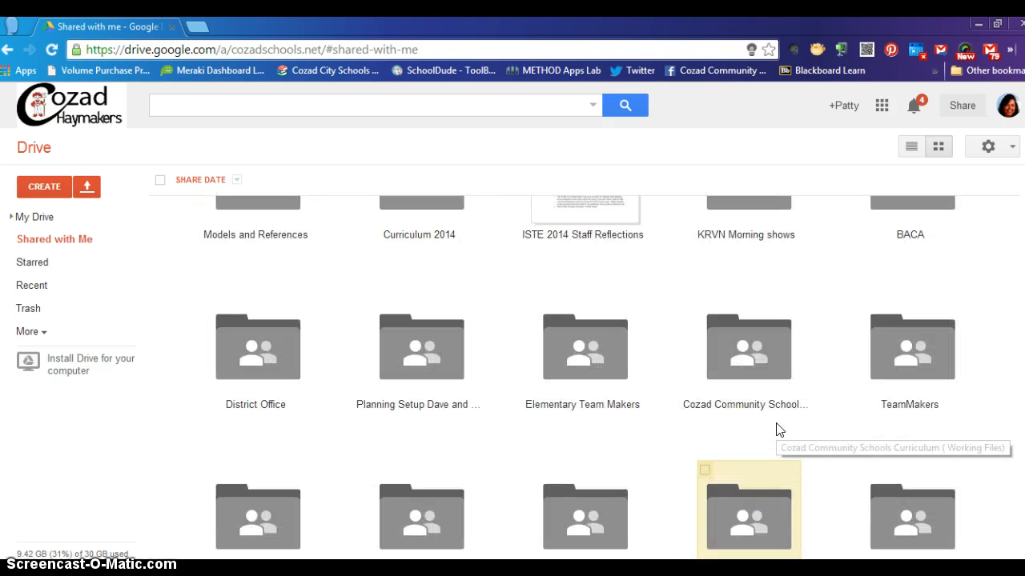
pyautogui.scroll(-1, 777, 430)
pyautogui.scroll(-3, 777, 430)
pyautogui.scroll(8, 762, 412)
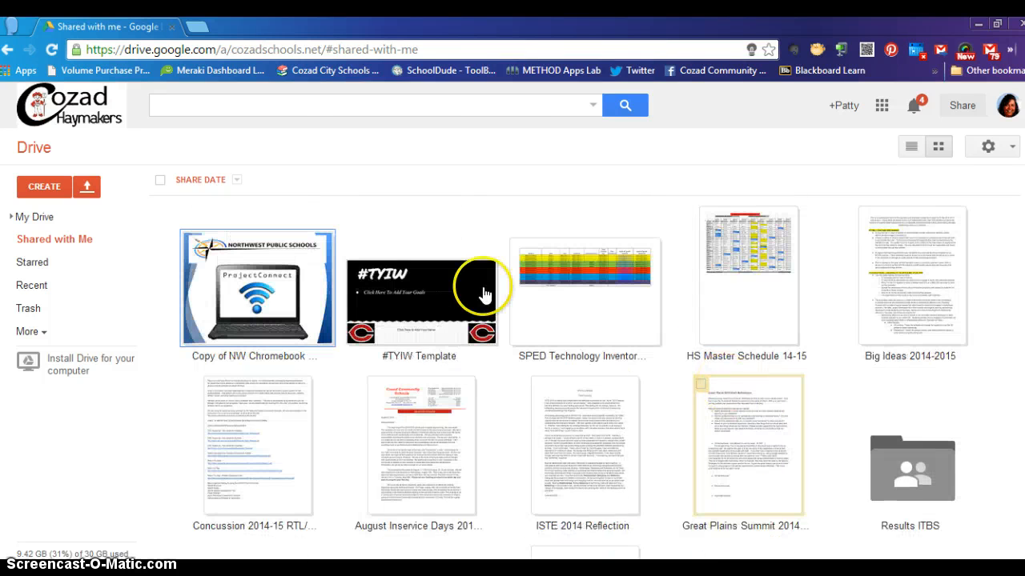
# Search Drive for "all" and open the suggested All Staff folder
pyautogui.click(276, 102)
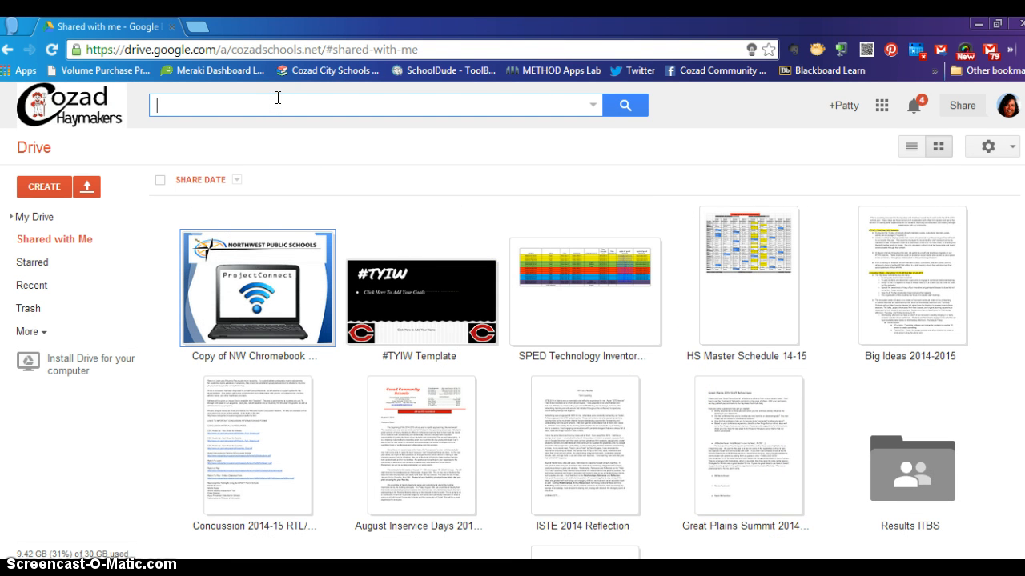
pyautogui.write('all')
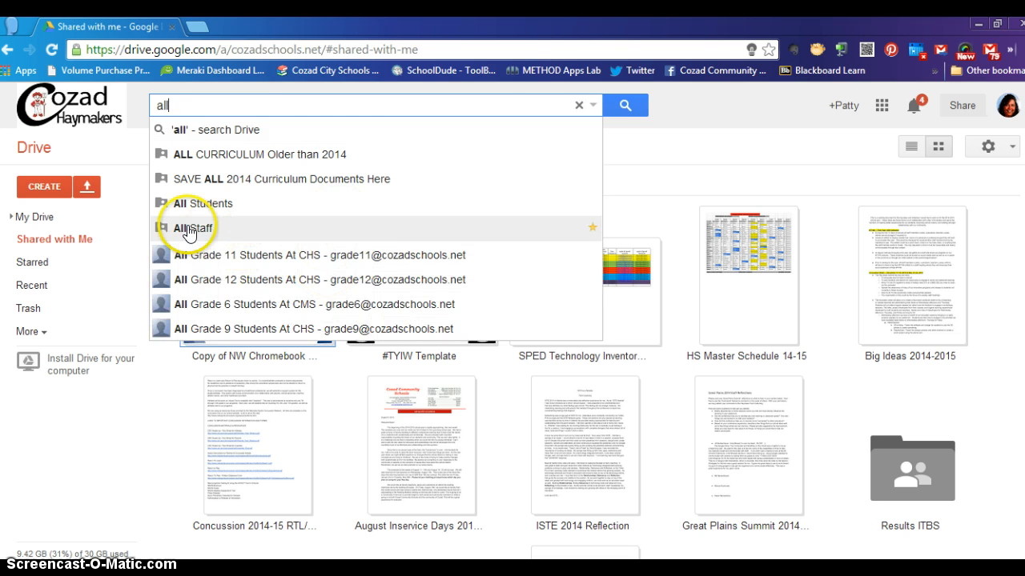
pyautogui.click(189, 233)
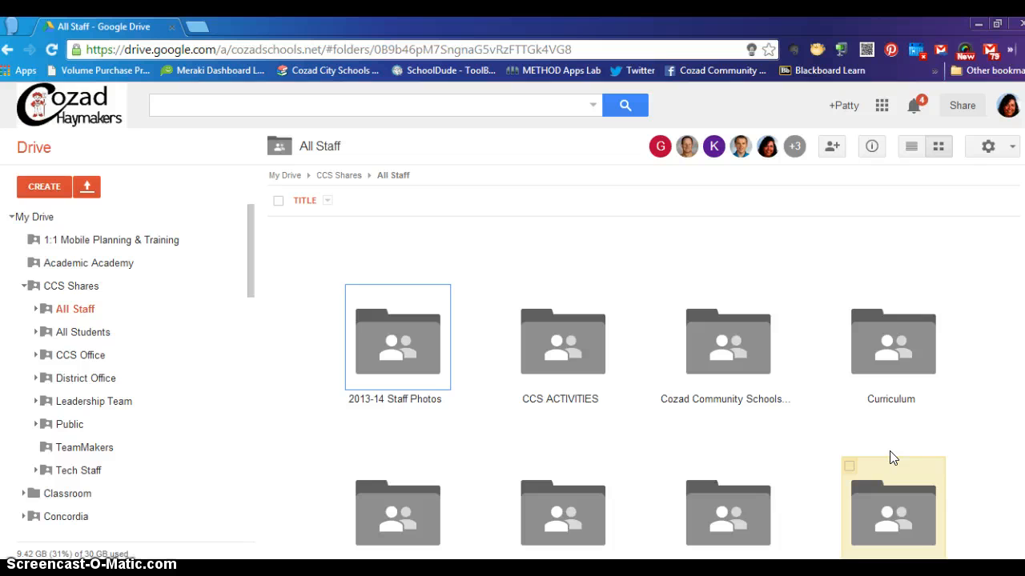
# View the contents of the CCS ACTIVITIES folder and return to the All Staff folder
pyautogui.doubleClick(587, 374)
pyautogui.click(528, 288)
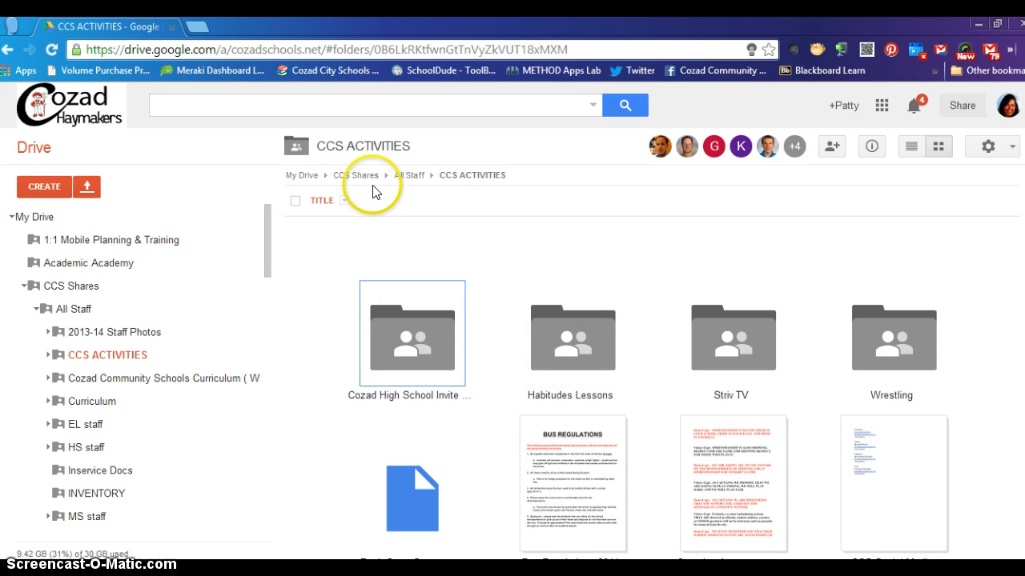
pyautogui.click(406, 175)
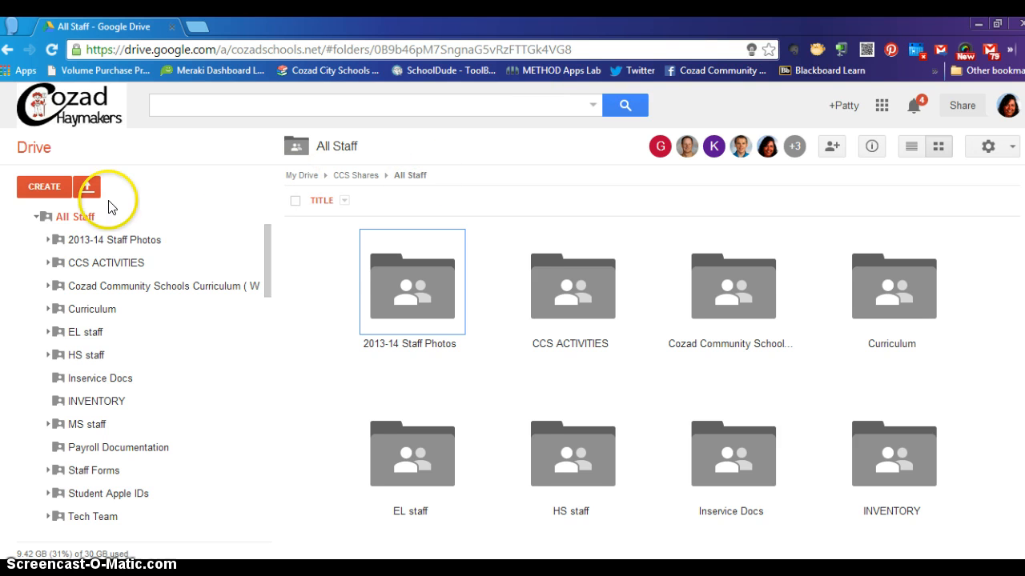
# Start again from My Drive and reach the All Staff folder through CCS Shares
pyautogui.click(33, 148)
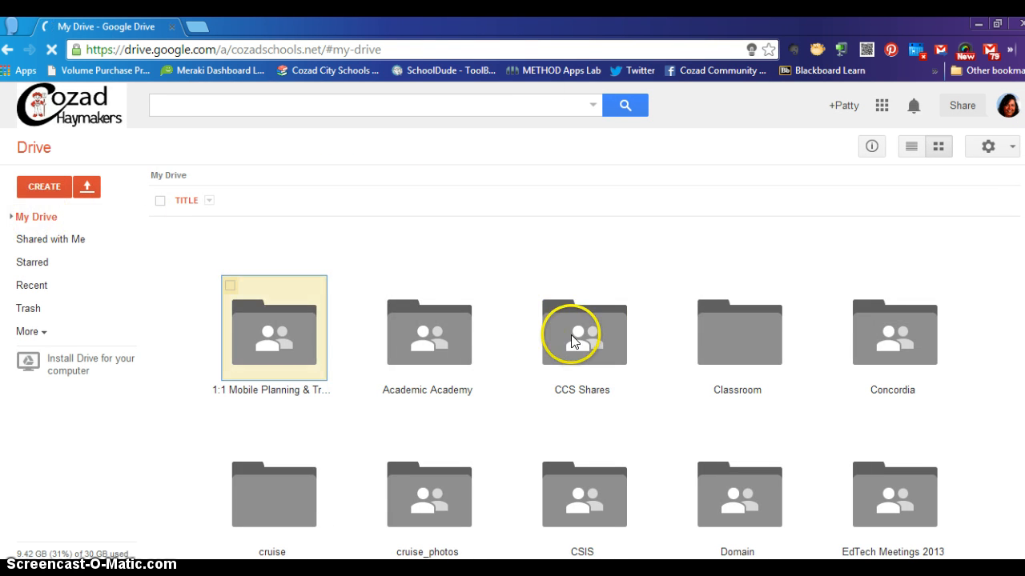
pyautogui.doubleClick(572, 337)
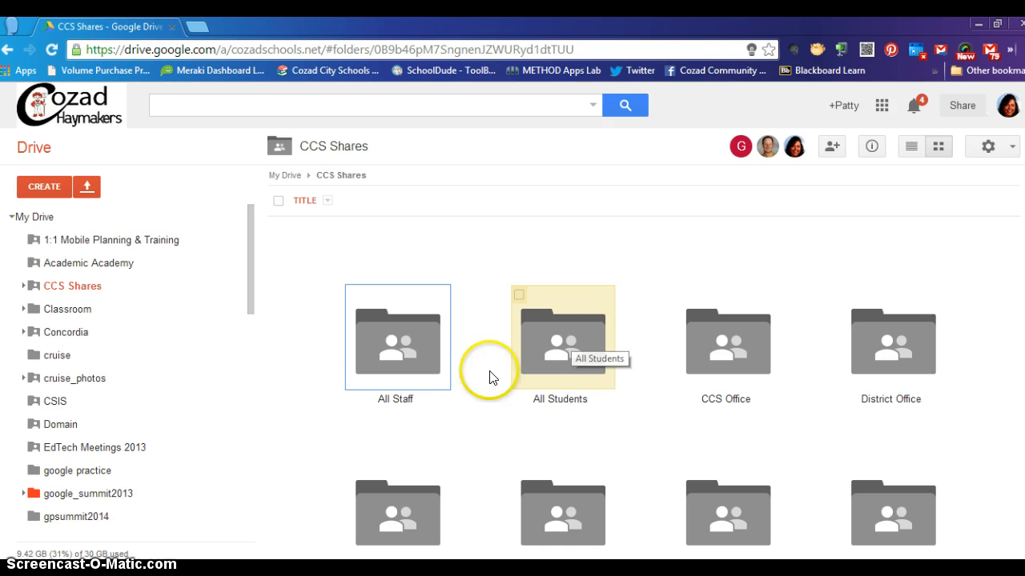
pyautogui.doubleClick(407, 372)
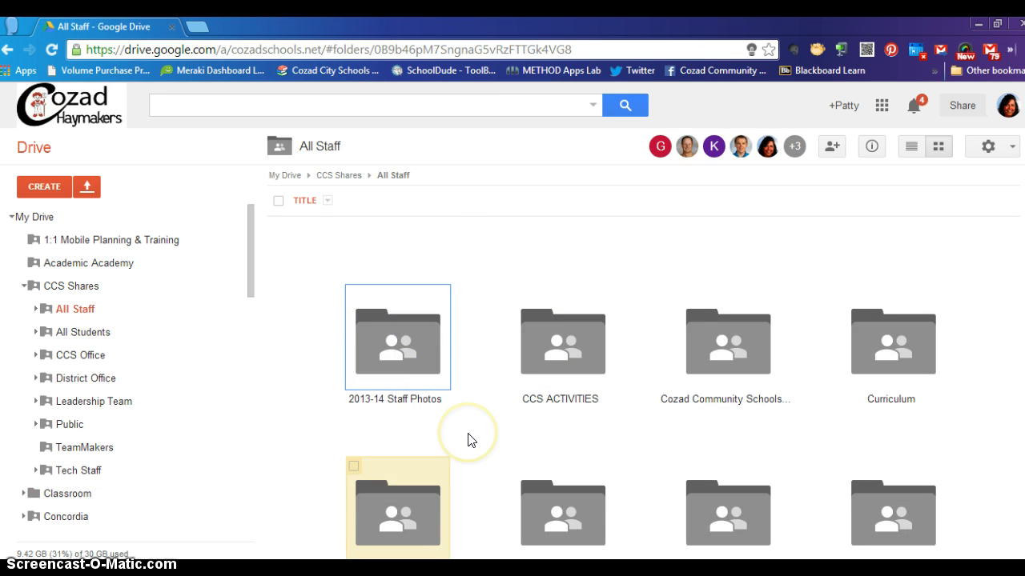
# Locate the EL staff, HS staff and MS staff folders within All Staff and open MS staff
pyautogui.scroll(-3, 468, 439)
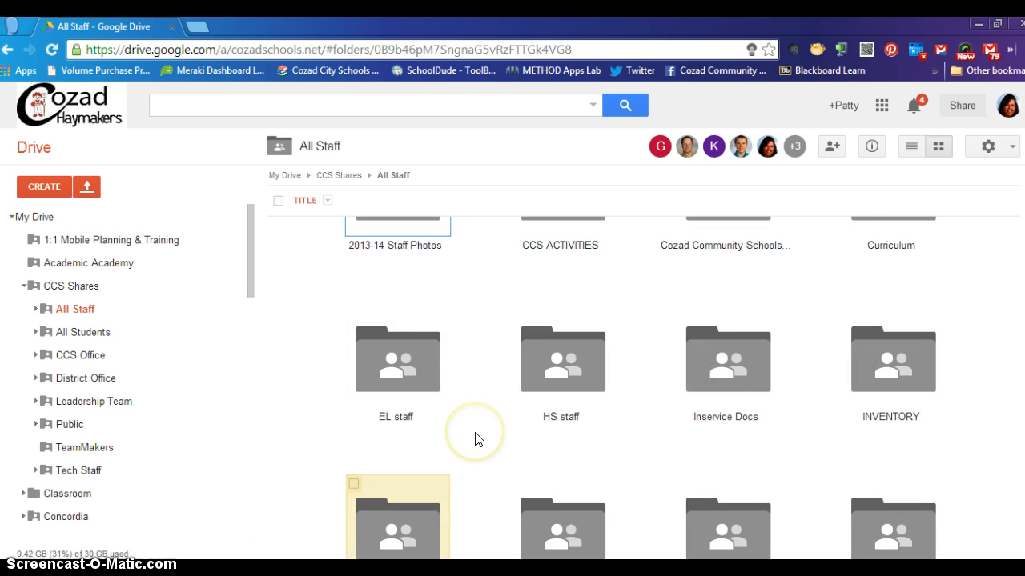
pyautogui.click(378, 381)
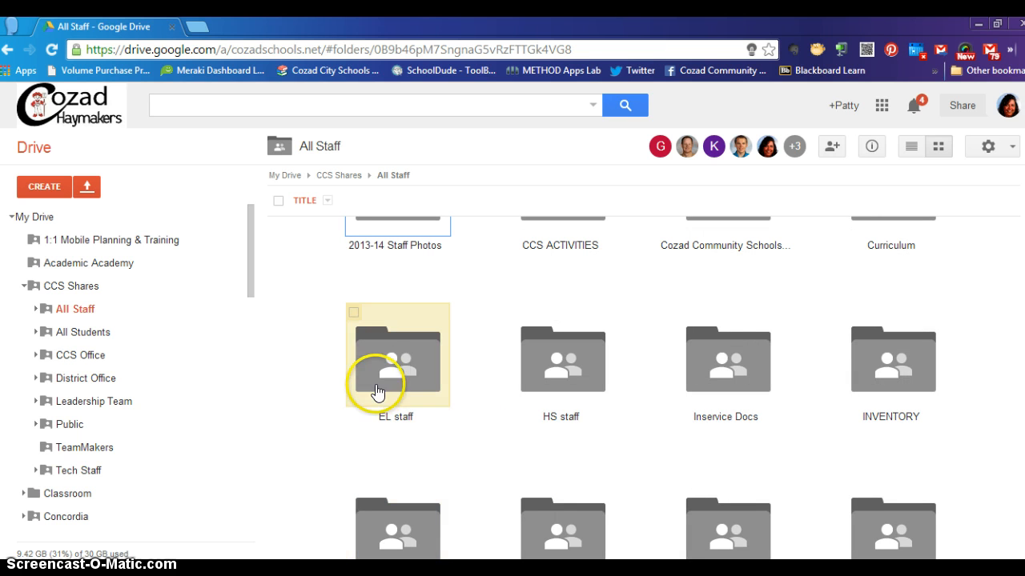
pyautogui.click(578, 368)
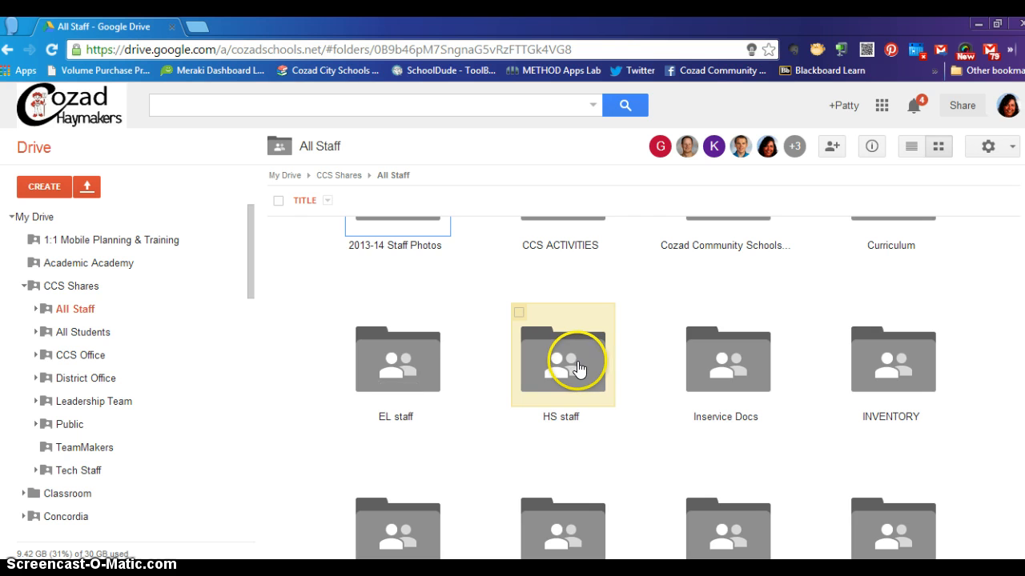
pyautogui.scroll(-2, 579, 368)
pyautogui.click(409, 471)
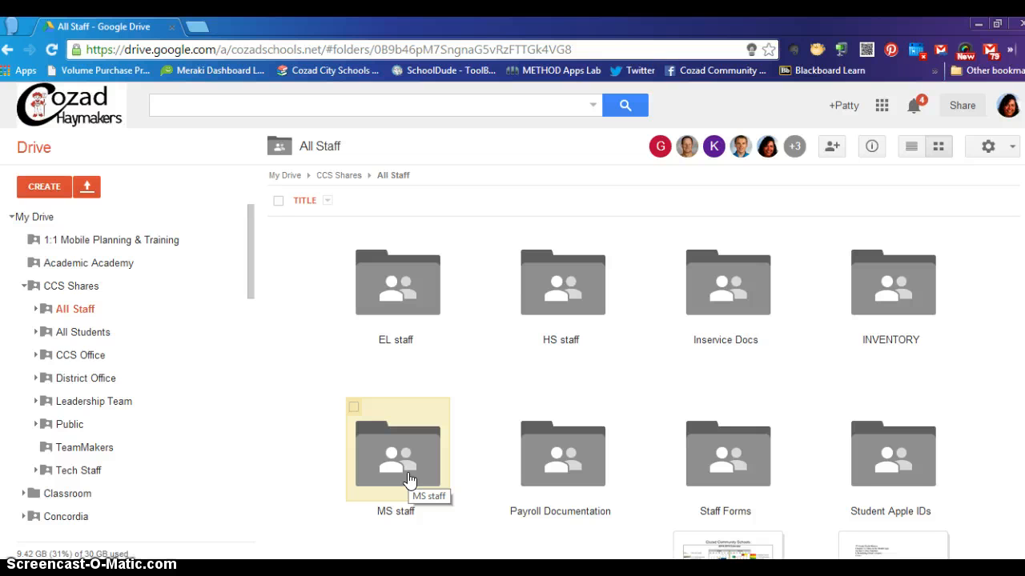
pyautogui.click(419, 448)
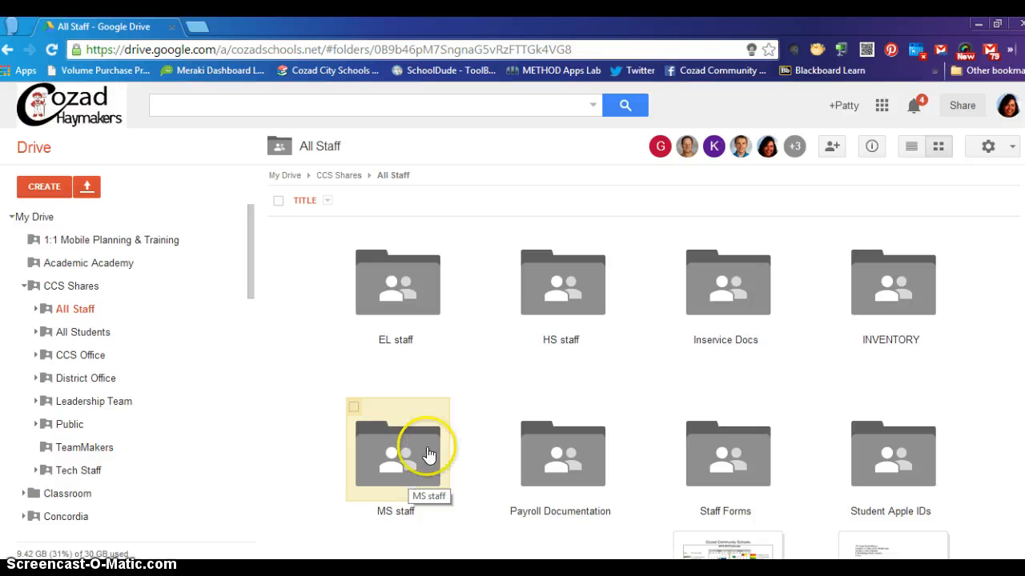
pyautogui.click(572, 279)
pyautogui.click(415, 452)
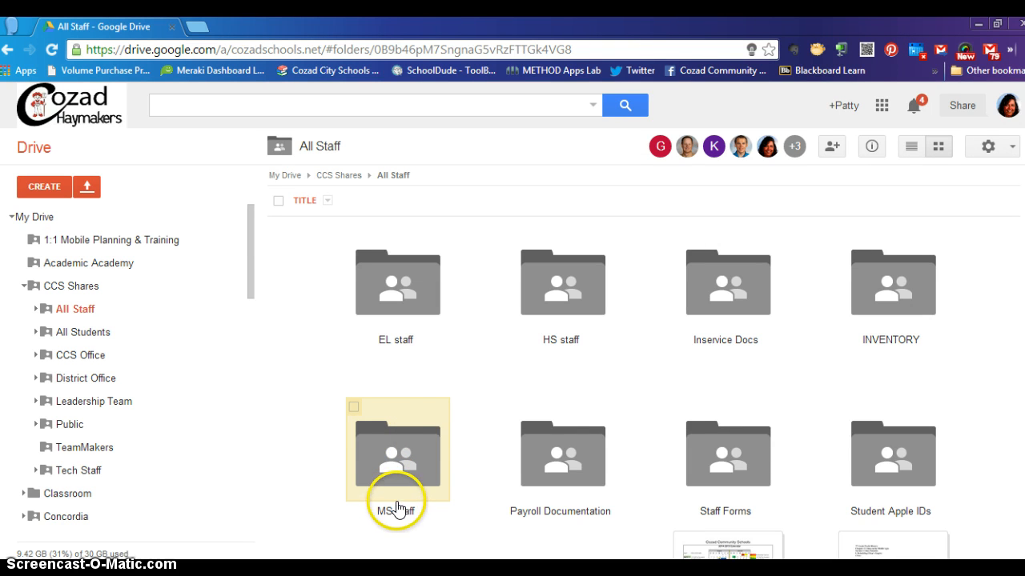
pyautogui.doubleClick(416, 466)
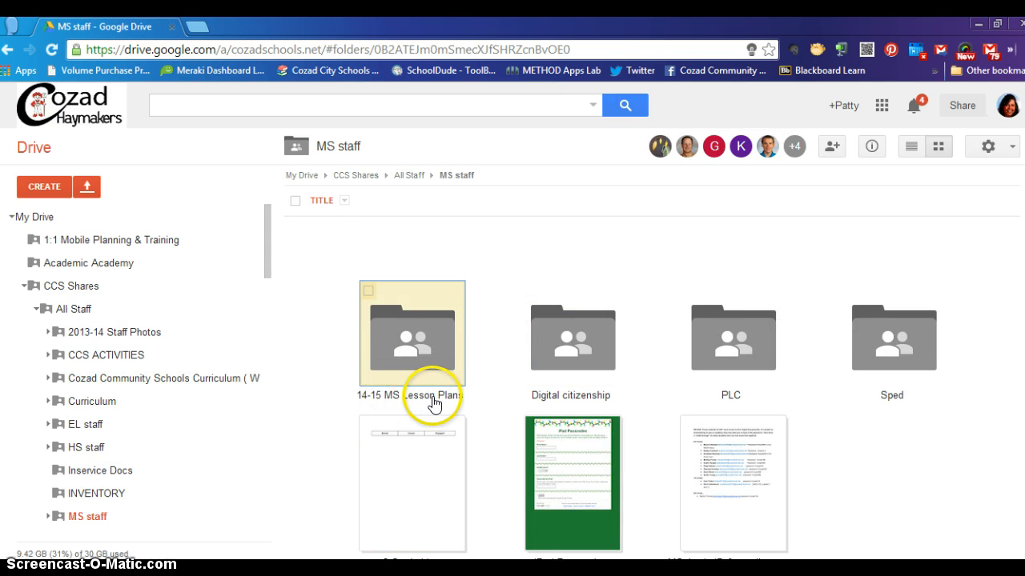
# Go back to All Staff, view the HS staff folder's contents, and return to All Staff
pyautogui.click(409, 175)
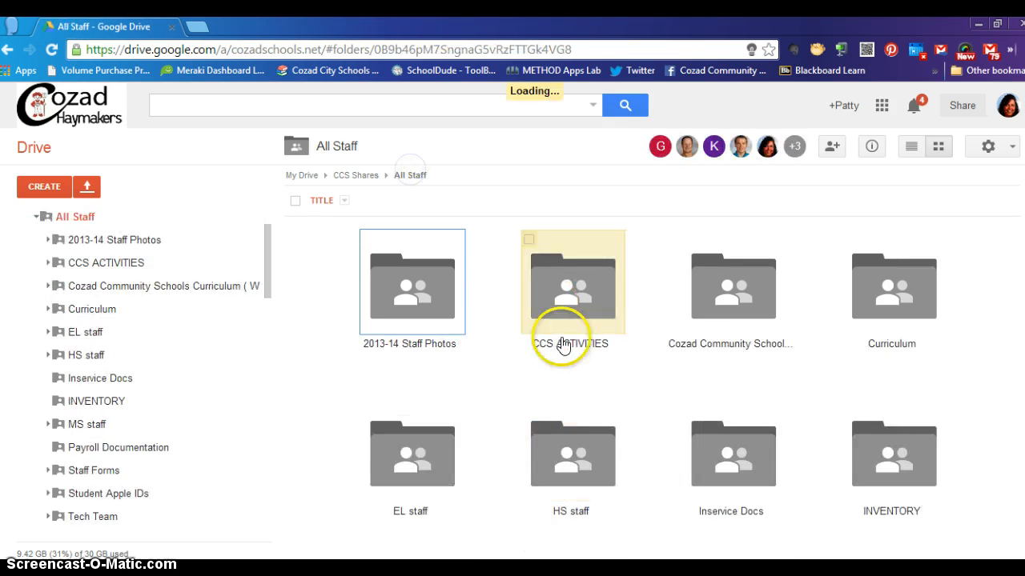
pyautogui.doubleClick(577, 472)
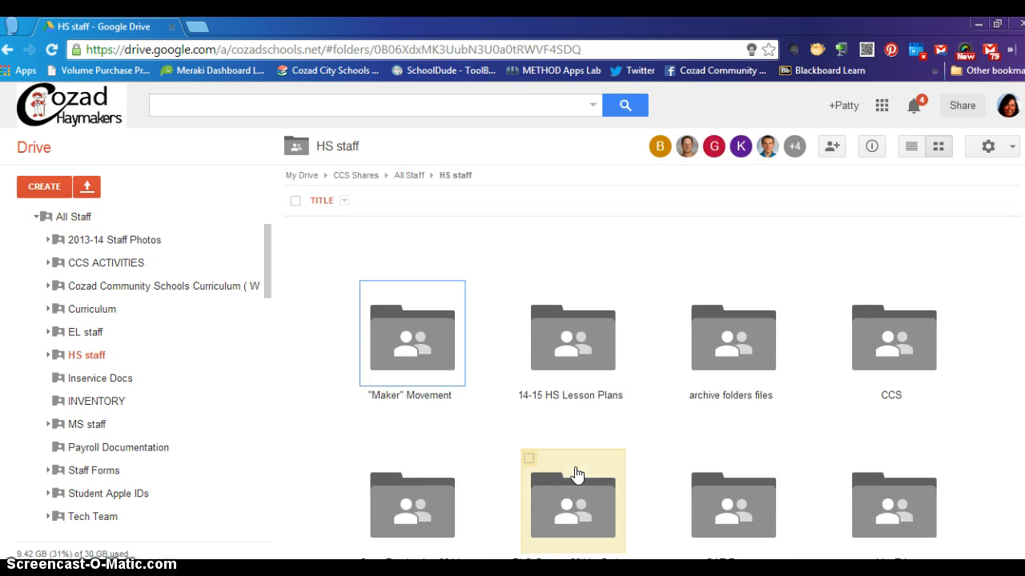
pyautogui.click(413, 177)
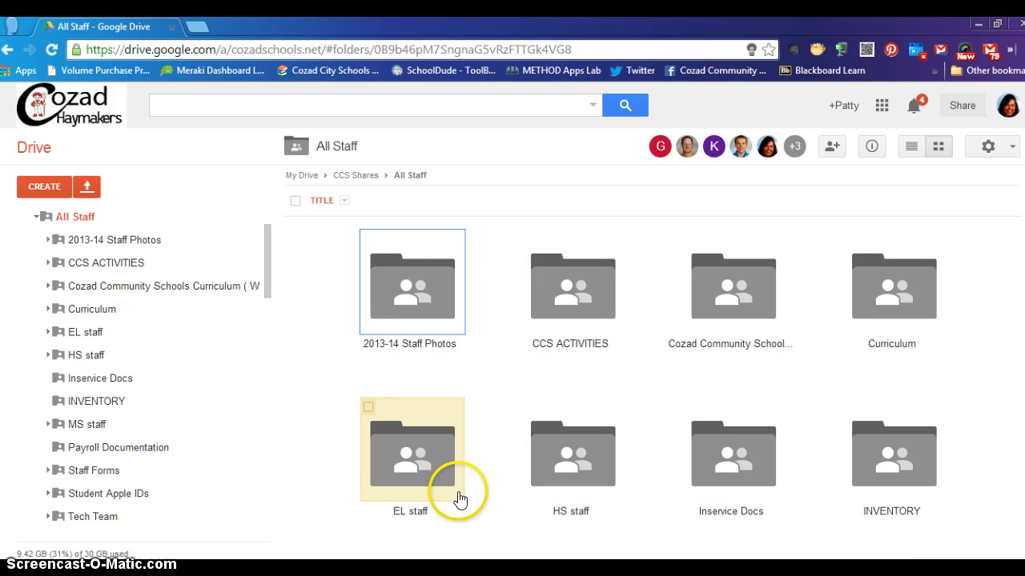
# View the 2014-15 1st Semester Lesson Plans and its #1 Week of Aug. 25 folder in EL staff, and return to All Staff
pyautogui.doubleClick(419, 477)
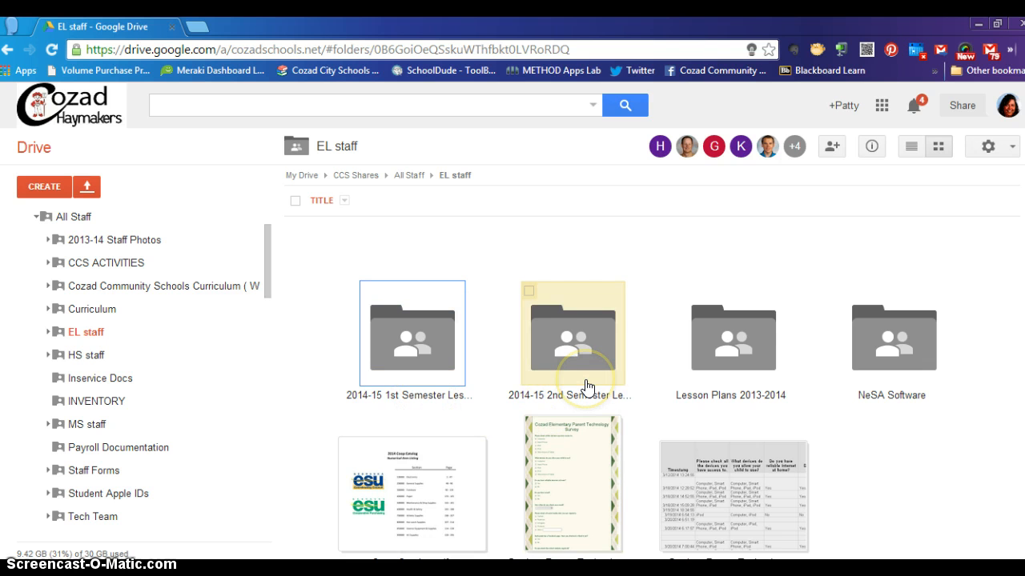
pyautogui.doubleClick(423, 359)
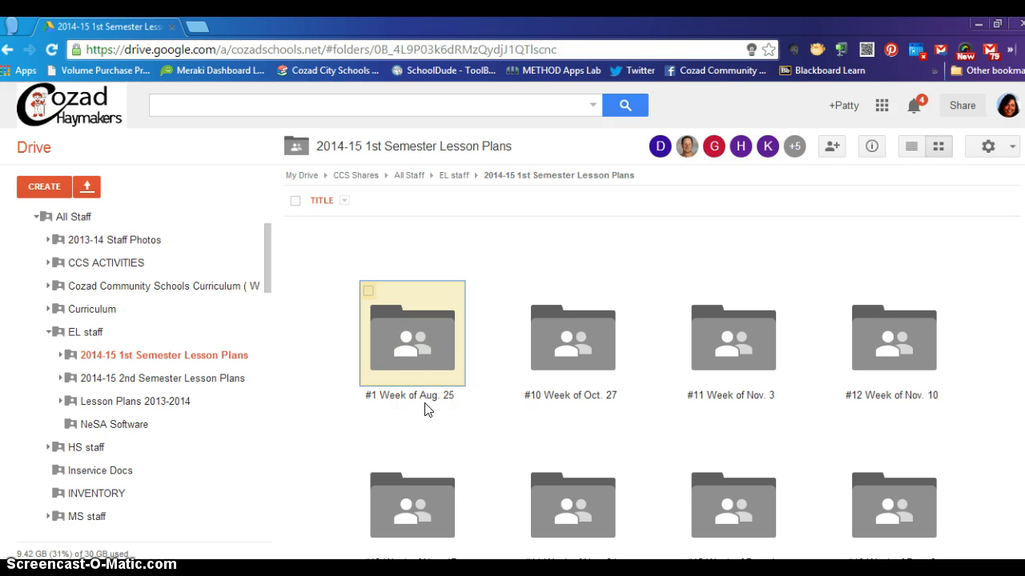
pyautogui.click(435, 360)
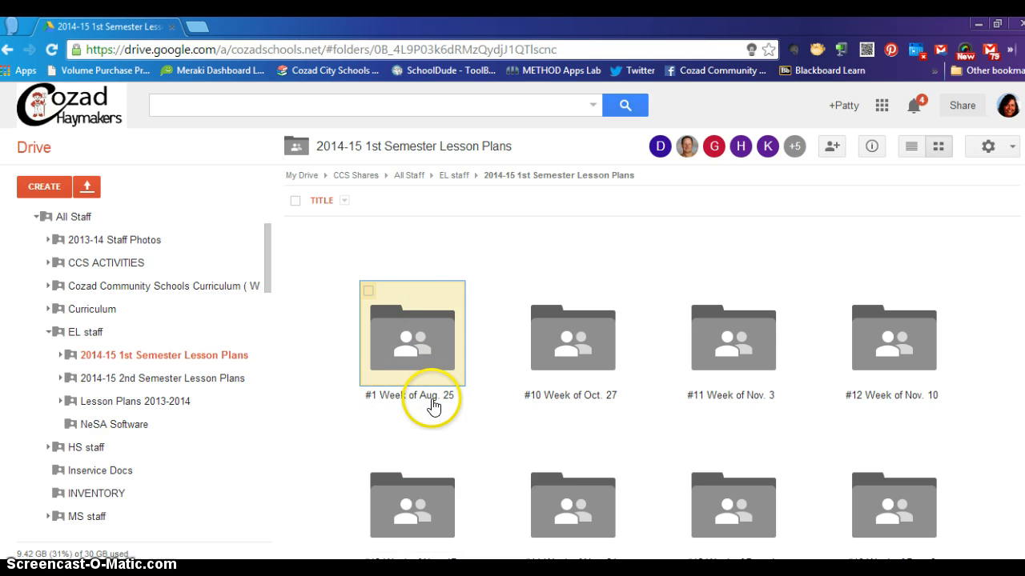
pyautogui.click(412, 175)
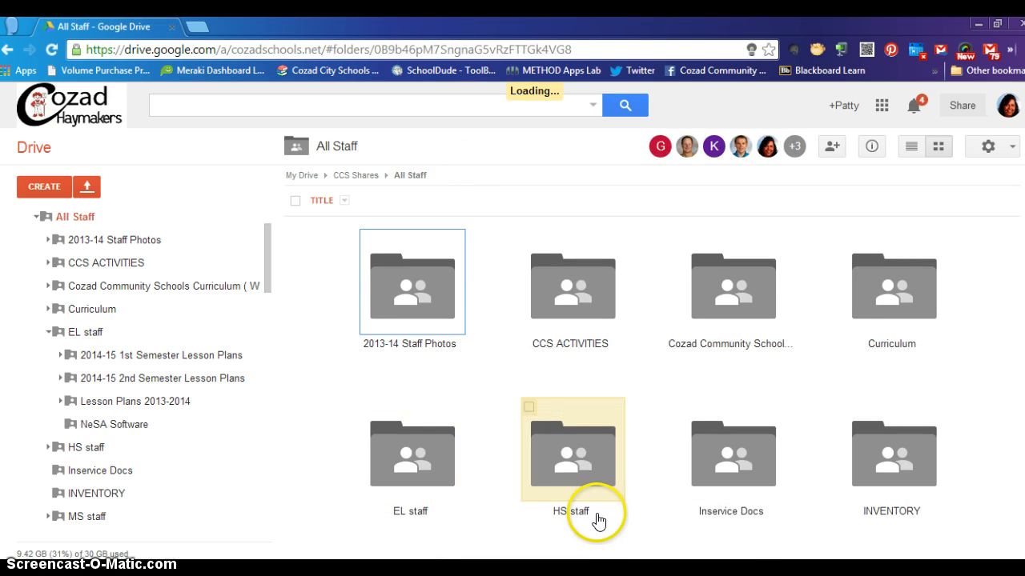
# Open the Q1W1--August 18 folder within quarter 1 of the 14-15 HS Lesson Plans in HS staff
pyautogui.doubleClick(571, 452)
pyautogui.doubleClick(544, 334)
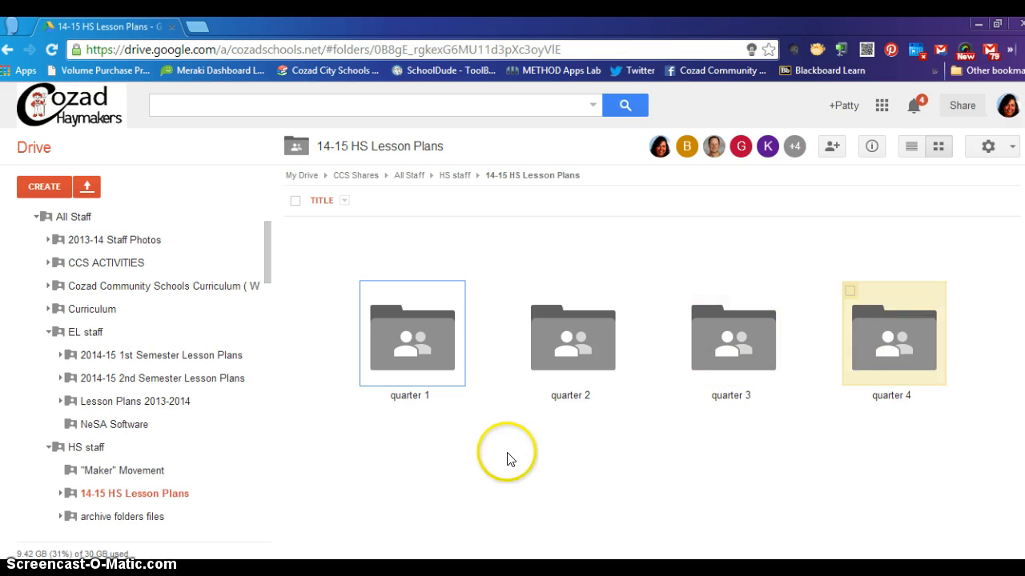
pyautogui.doubleClick(414, 350)
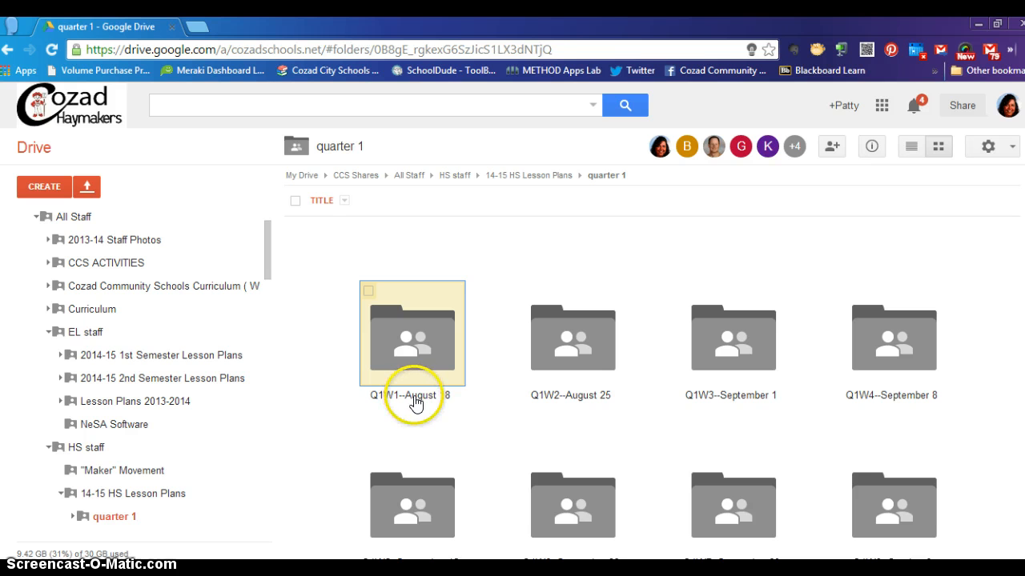
pyautogui.doubleClick(419, 362)
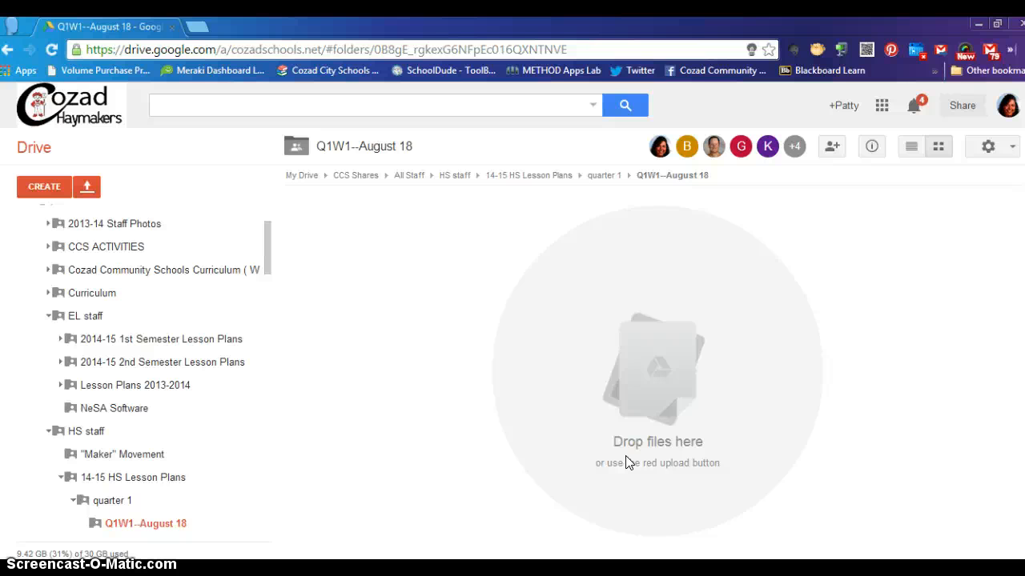
# Choose the #23 Wkly Bulletin Word file from the computer's Google Drive folder for upload into Q1W1--August 18
pyautogui.click(86, 189)
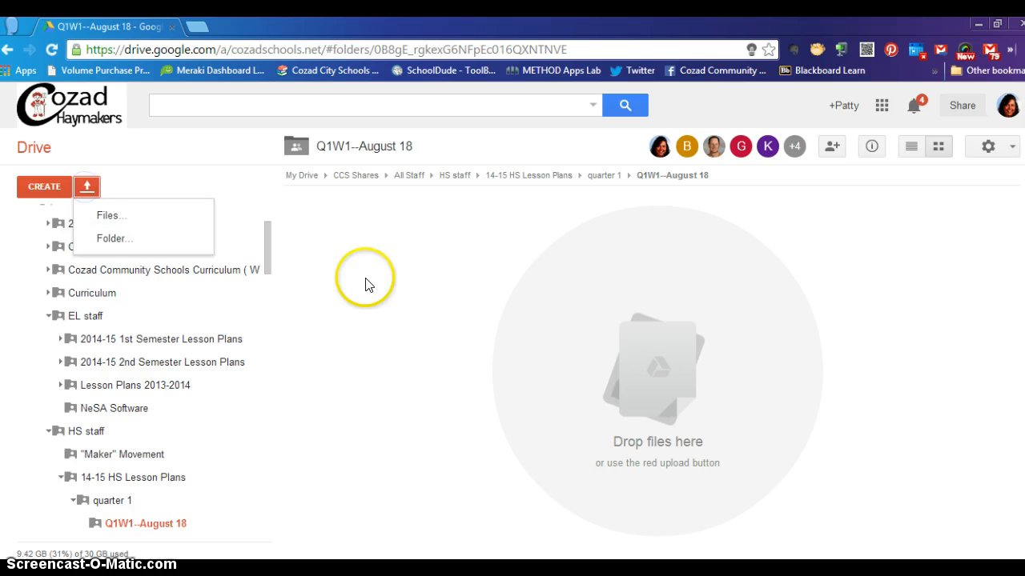
pyautogui.click(107, 217)
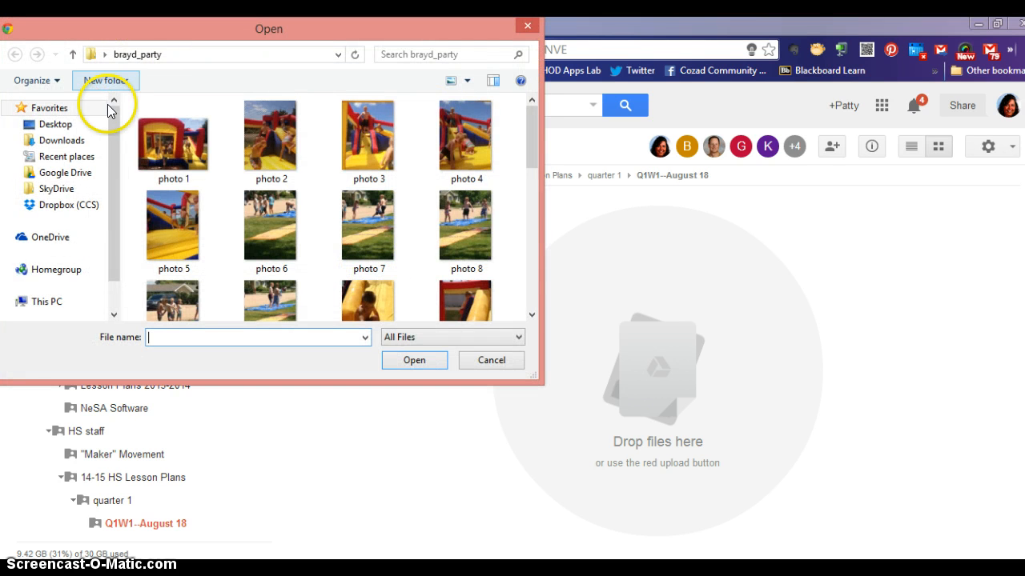
pyautogui.click(72, 174)
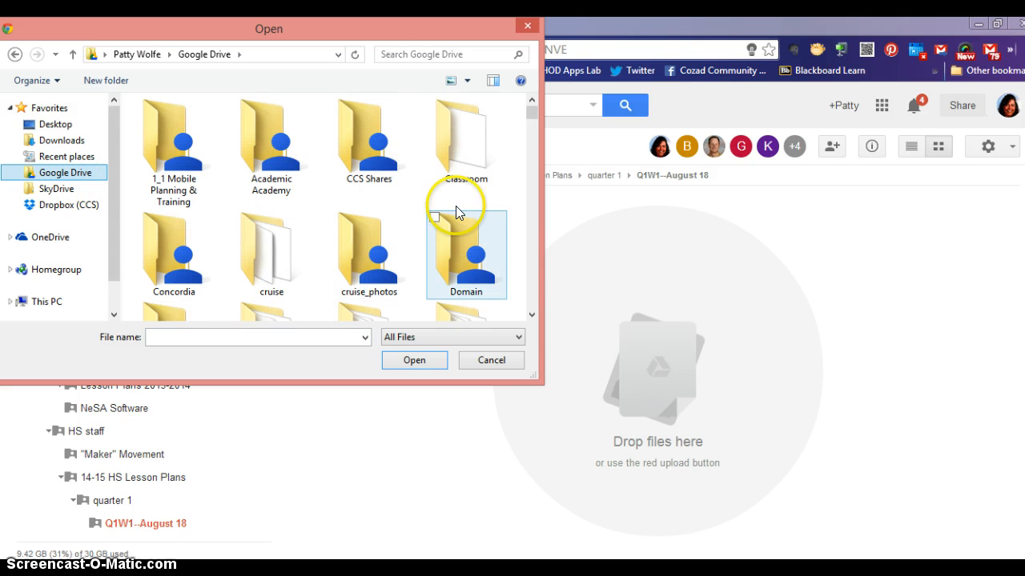
pyautogui.click(532, 314)
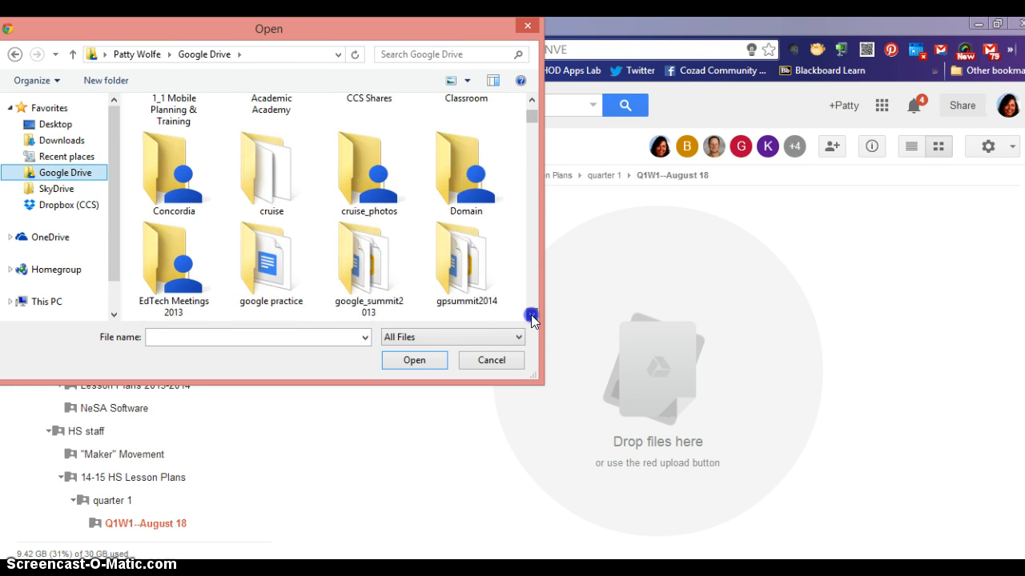
pyautogui.click(532, 315)
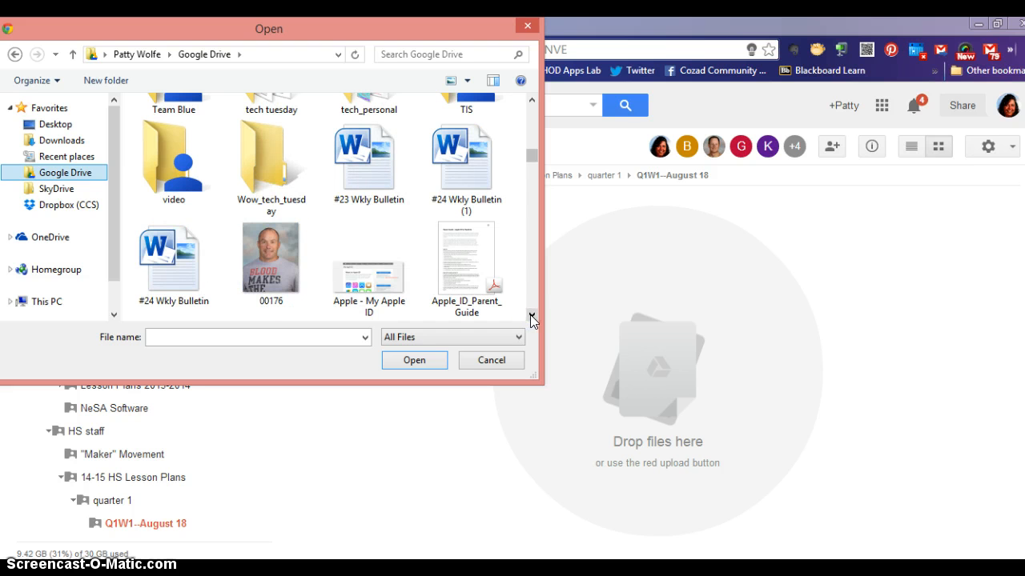
pyautogui.click(368, 167)
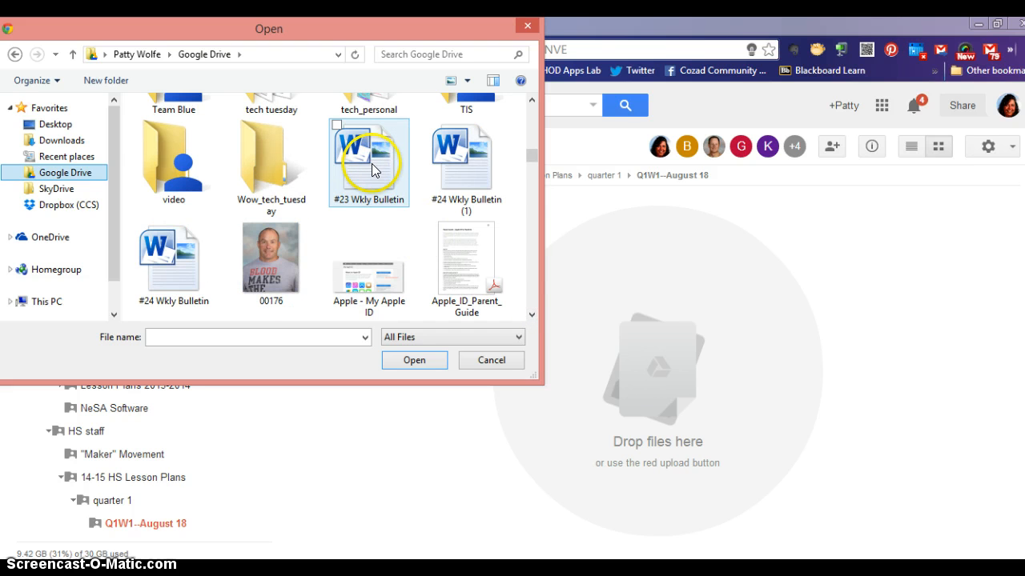
pyautogui.click(365, 176)
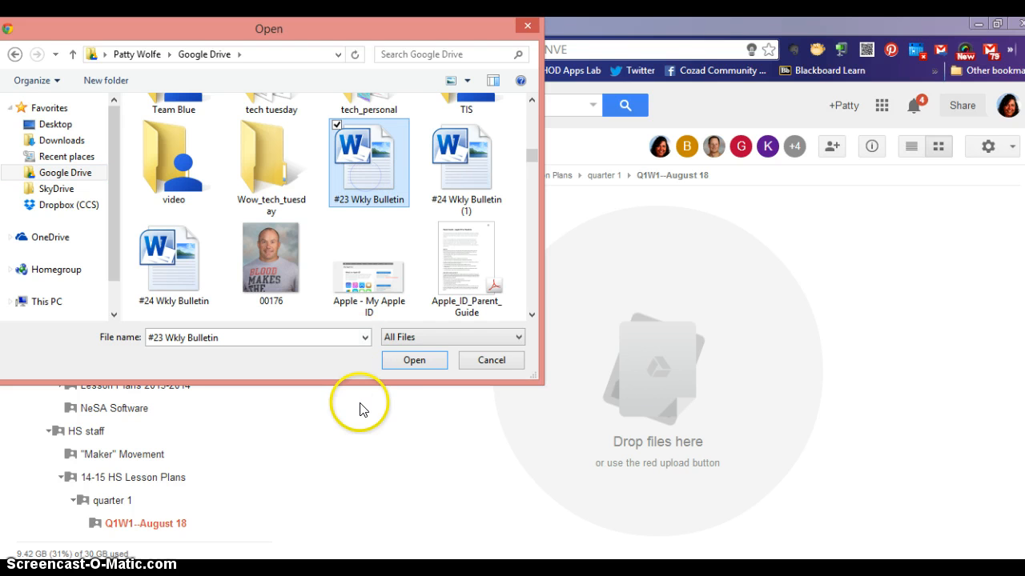
pyautogui.click(412, 362)
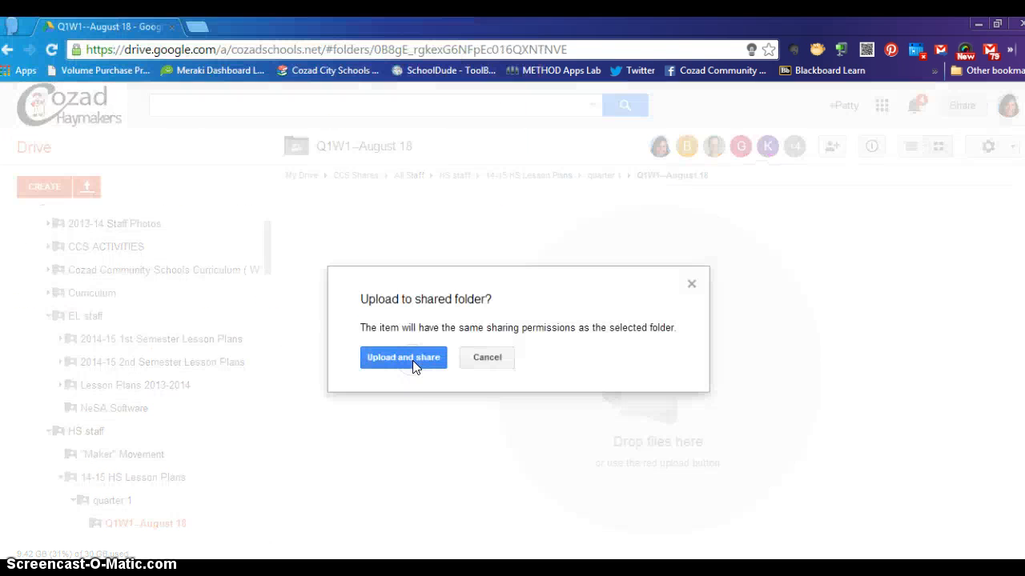
# Agree to upload and share the bulletin, disable conversion of documents to Google Docs format, and start the upload
pyautogui.click(457, 406)
pyautogui.click(404, 359)
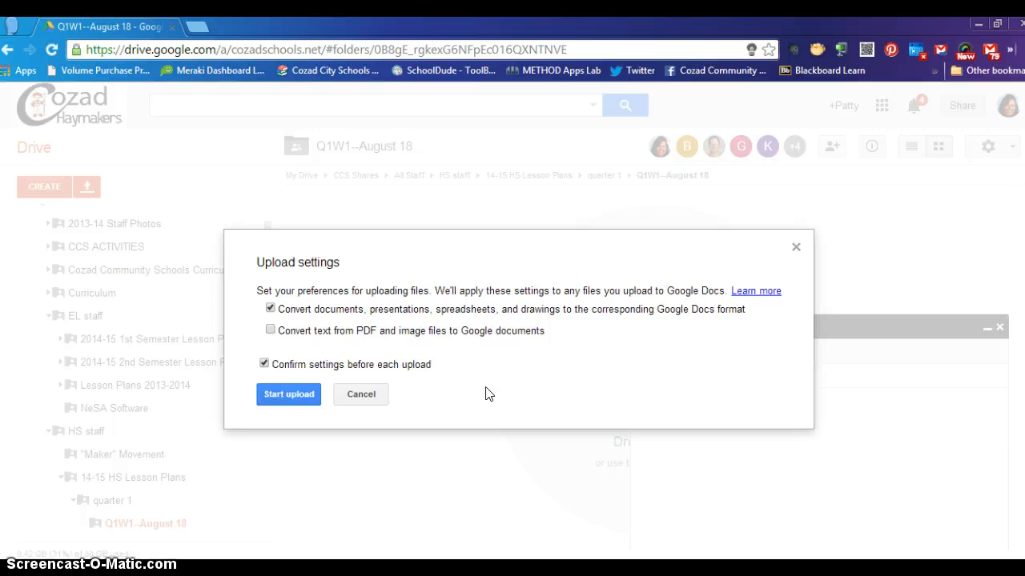
pyautogui.click(315, 311)
pyautogui.click(305, 392)
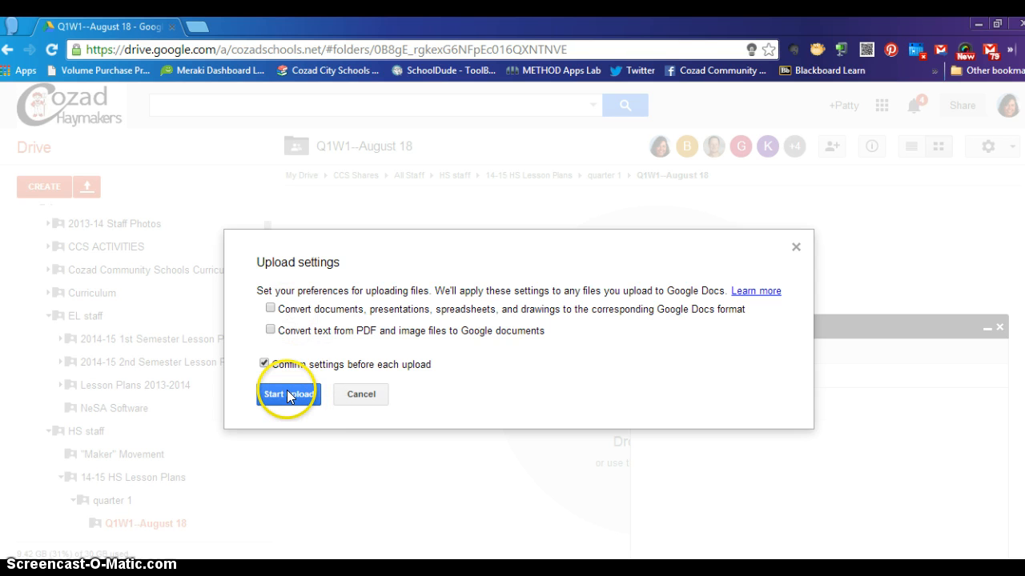
pyautogui.click(288, 394)
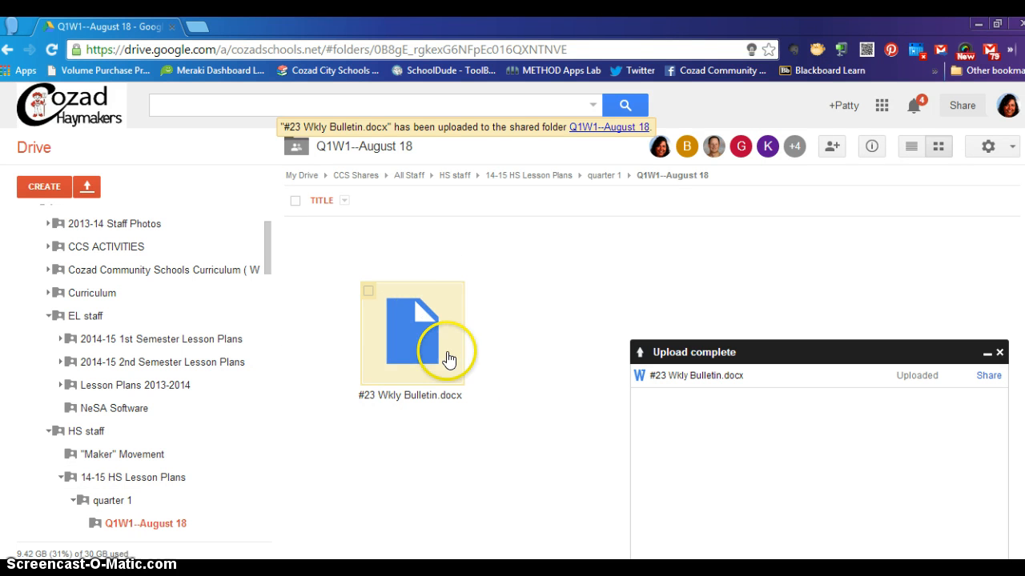
# Dismiss the upload status window and view the folder's contents as a list before returning to grid view
pyautogui.click(1002, 354)
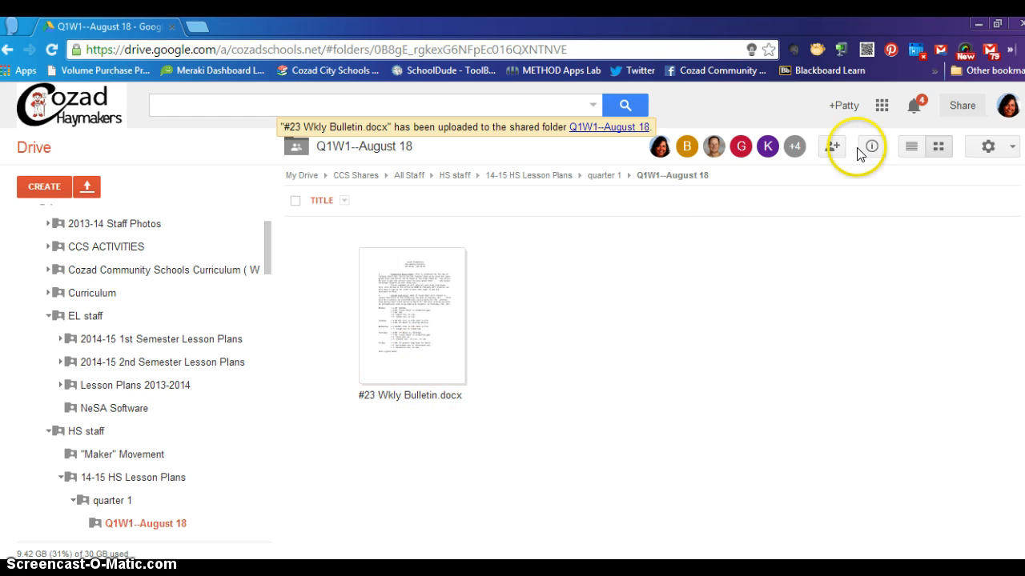
pyautogui.click(911, 146)
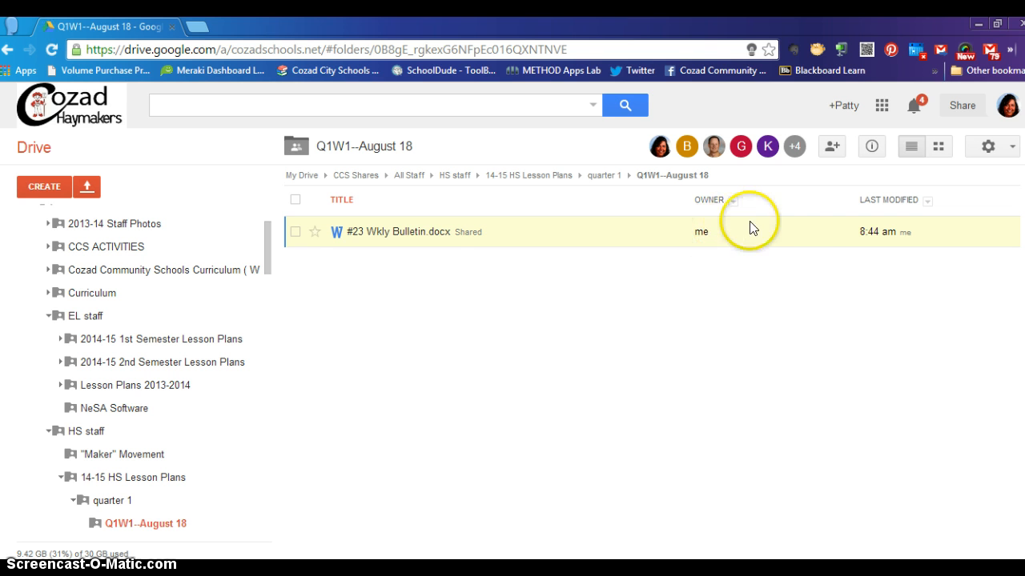
pyautogui.click(939, 147)
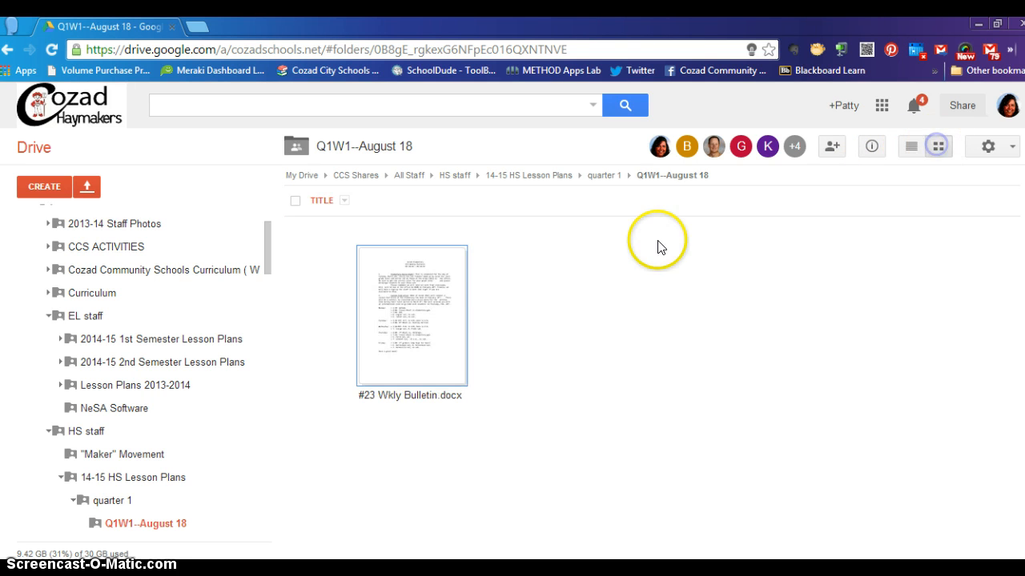
# Rename the uploaded #23 Wkly Bulletin.docx to the teacher's surname followed by "lesson plans"
pyautogui.click(367, 256)
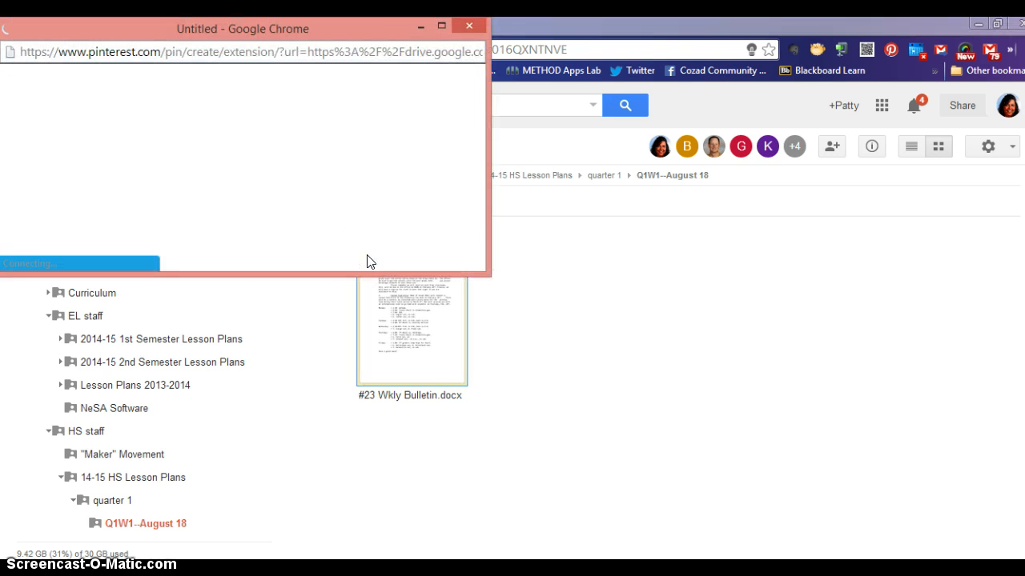
pyautogui.click(473, 22)
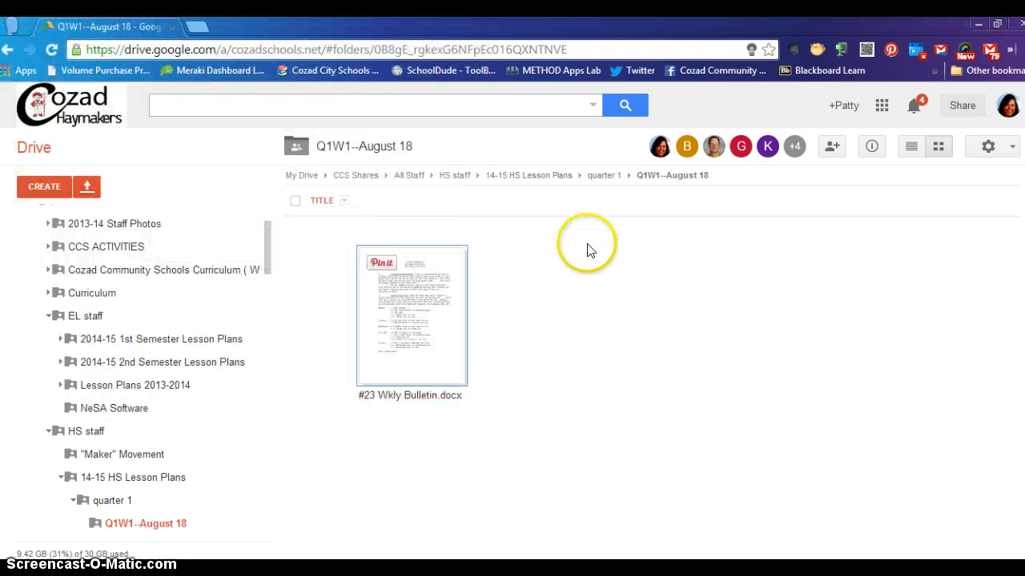
pyautogui.click(366, 259)
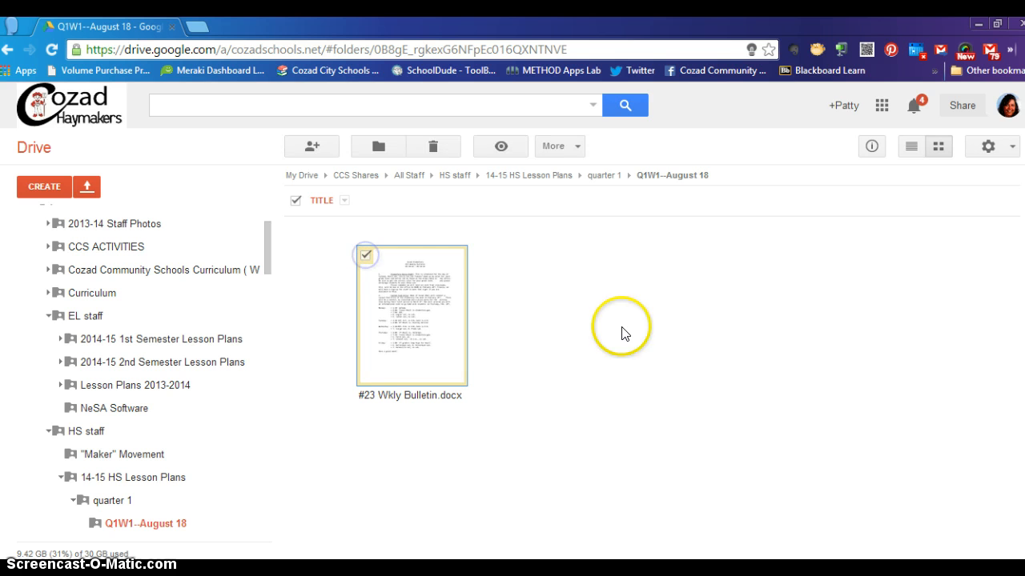
pyautogui.click(576, 148)
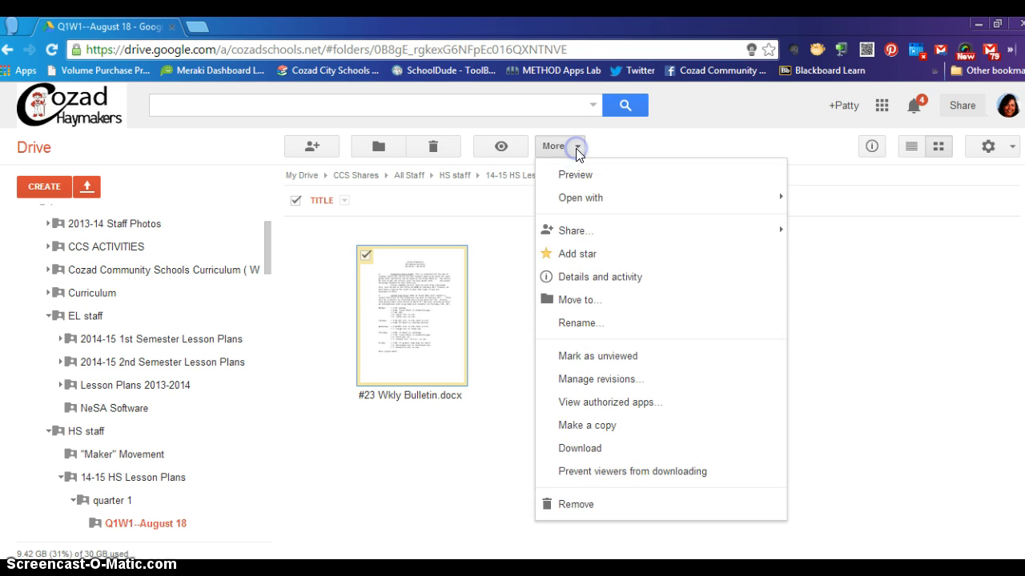
pyautogui.click(578, 324)
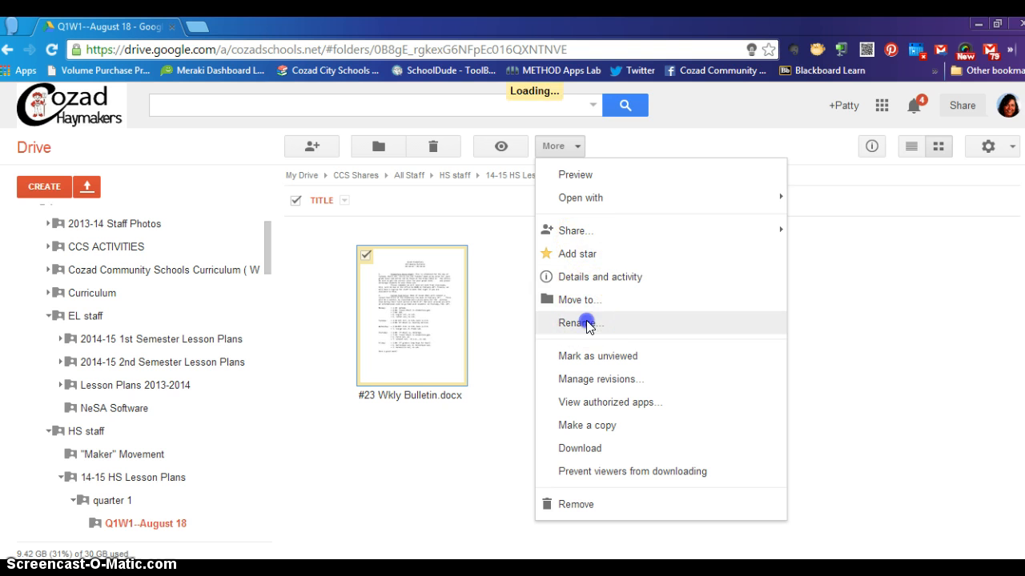
pyautogui.write('Wolf')
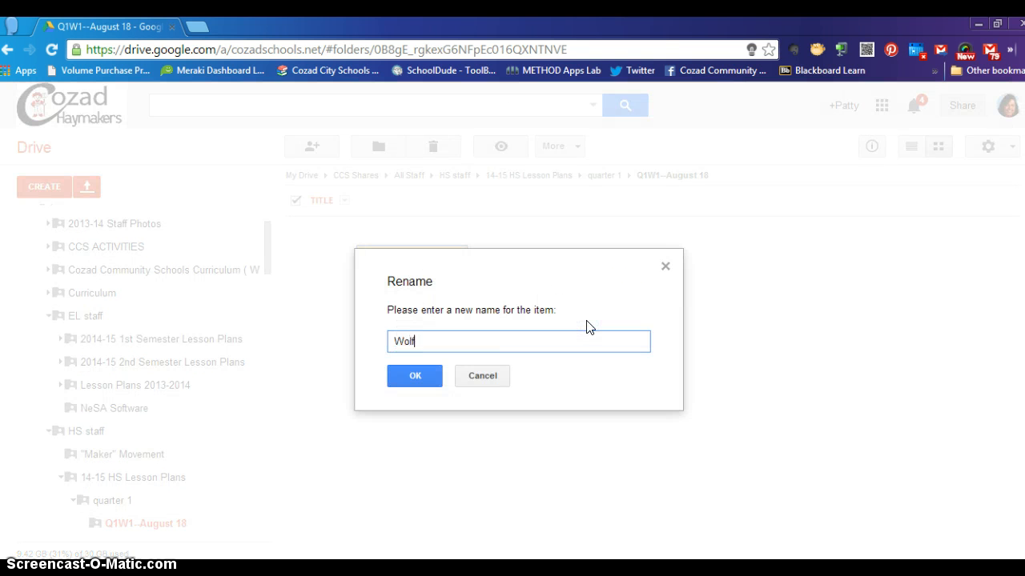
pyautogui.write('e lesson plans')
pyautogui.click(415, 377)
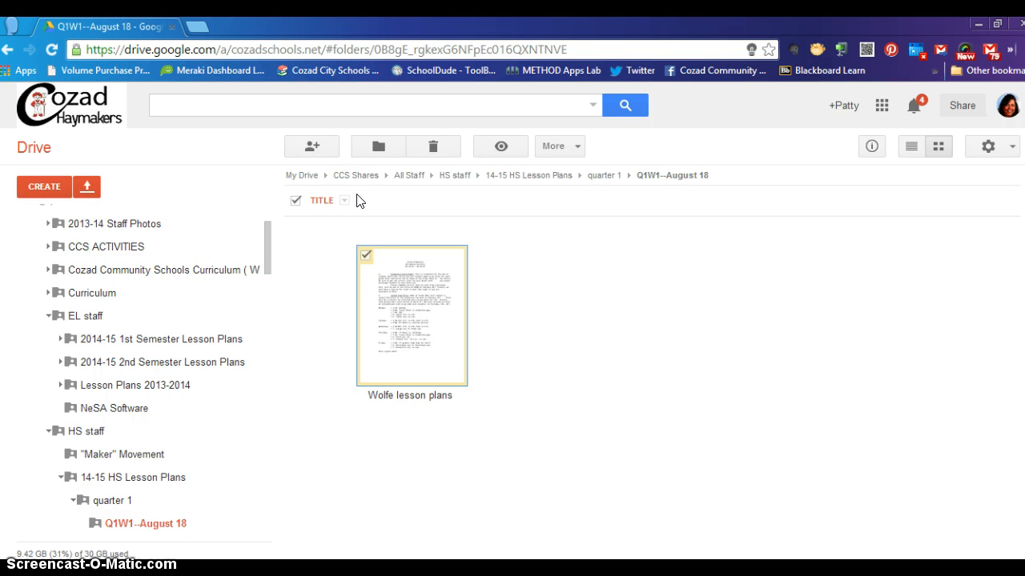
# Create a new Google document in the Q1W1--August 18 folder with the folder's sharing
pyautogui.click(39, 189)
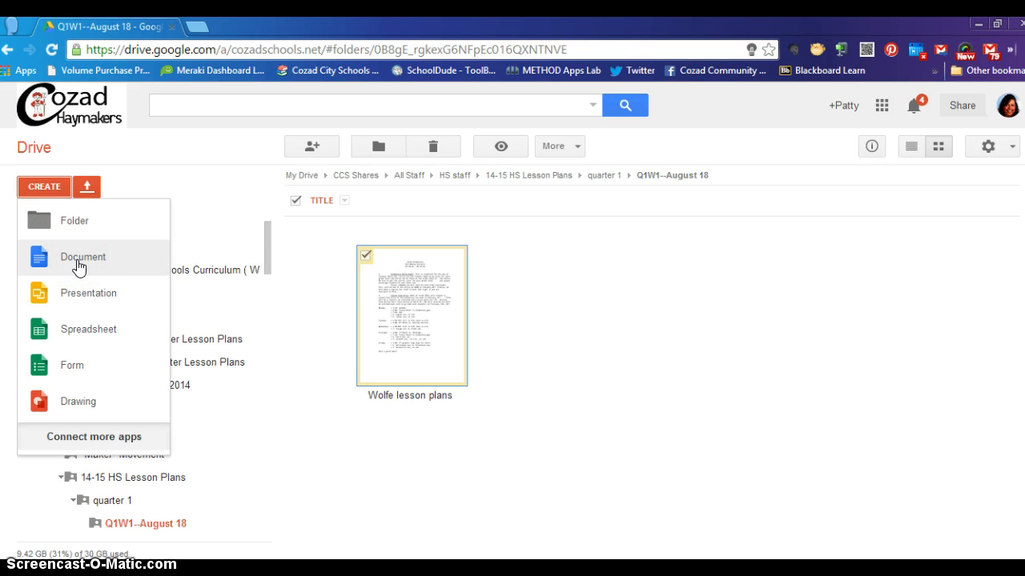
pyautogui.click(87, 329)
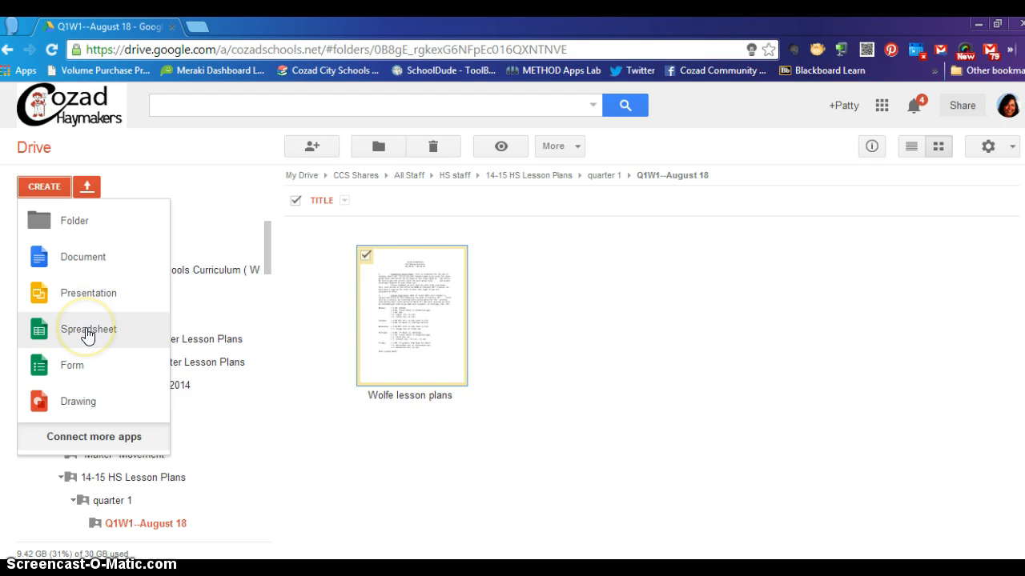
pyautogui.click(80, 258)
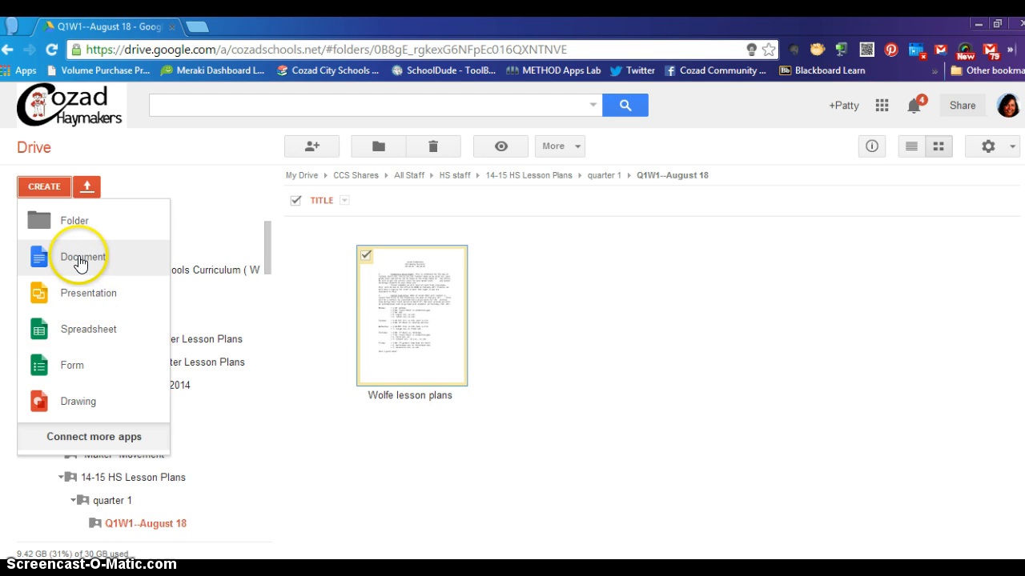
pyautogui.click(411, 358)
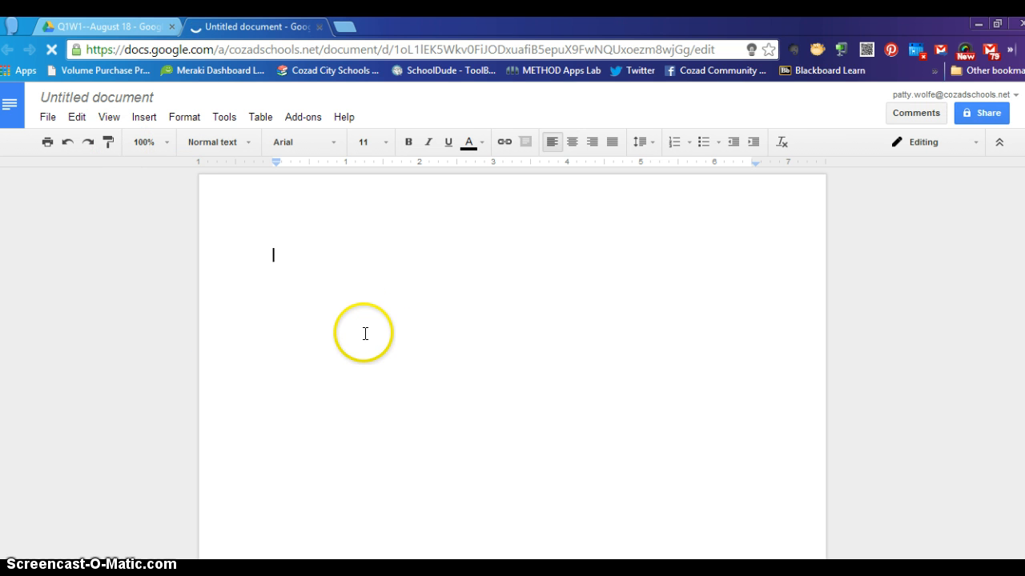
# Name the new document with the teacher's surname followed by "lesson plans 2" and close it
pyautogui.click(106, 99)
pyautogui.write('wolfe')
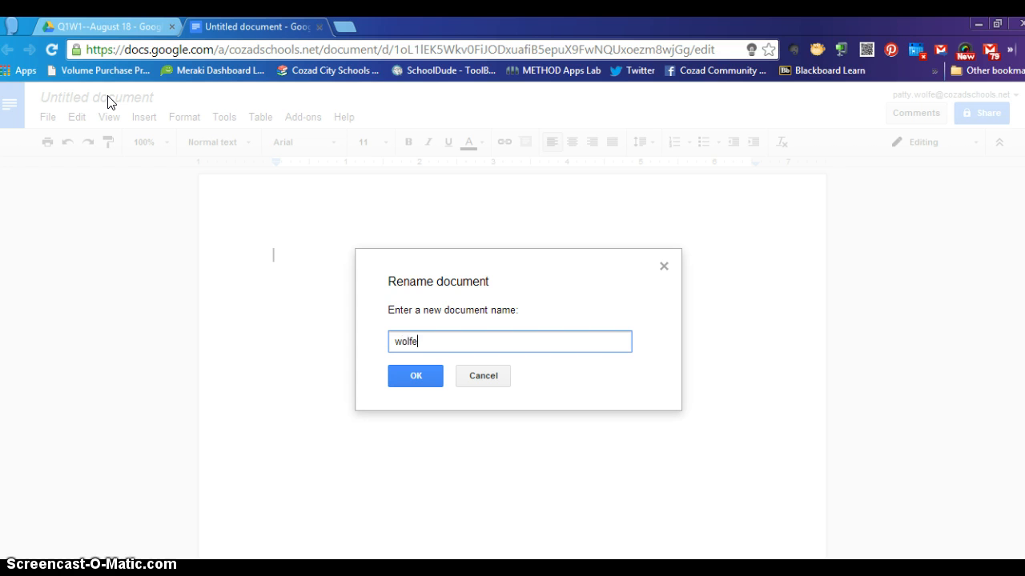
pyautogui.write(' lesson plans 2')
pyautogui.press('Return')
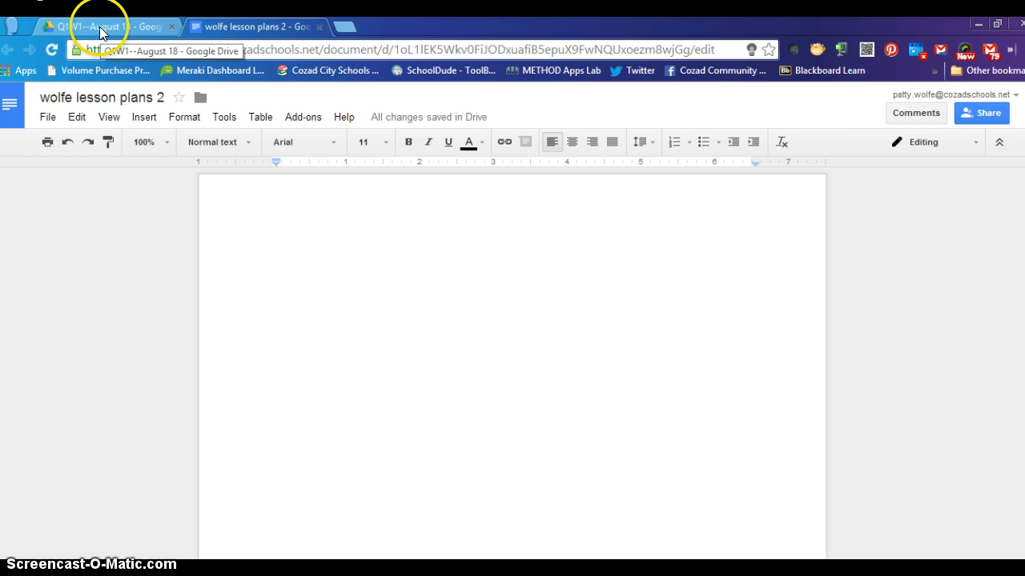
pyautogui.click(318, 27)
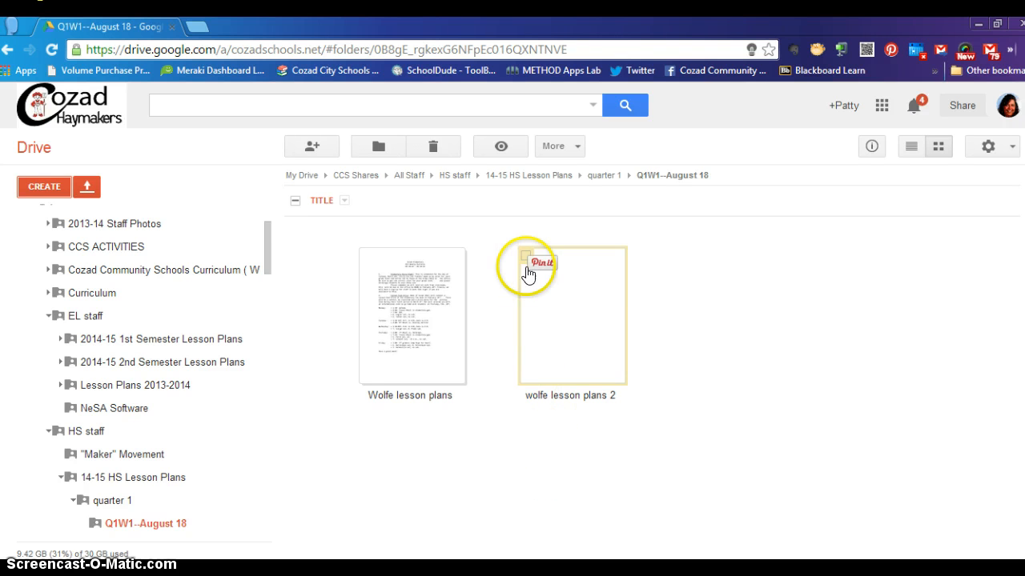
# Remove both lesson plan files from the Q1W1--August 18 folder and bring My Drive into view in the folder tree
pyautogui.click(525, 257)
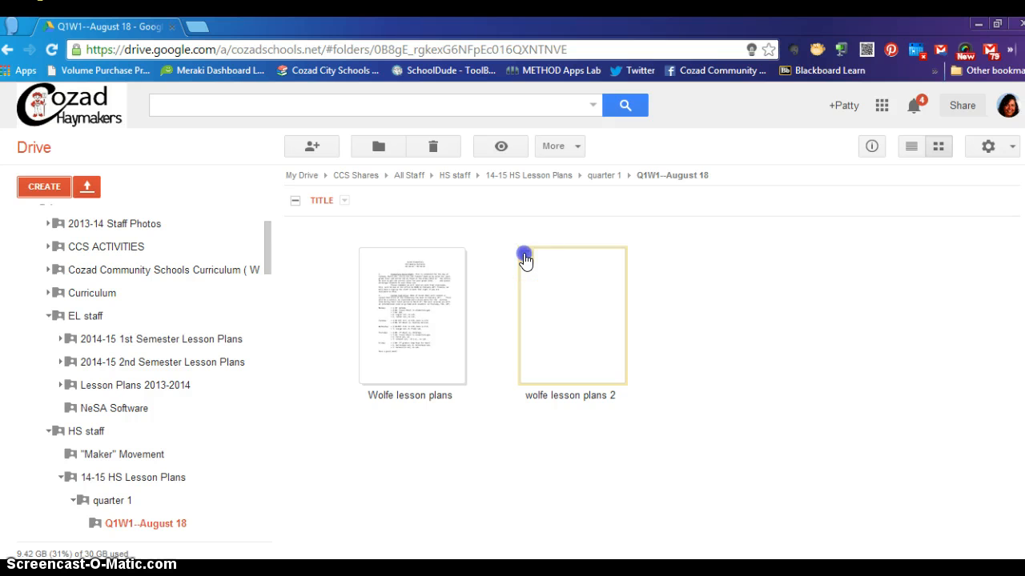
pyautogui.click(578, 147)
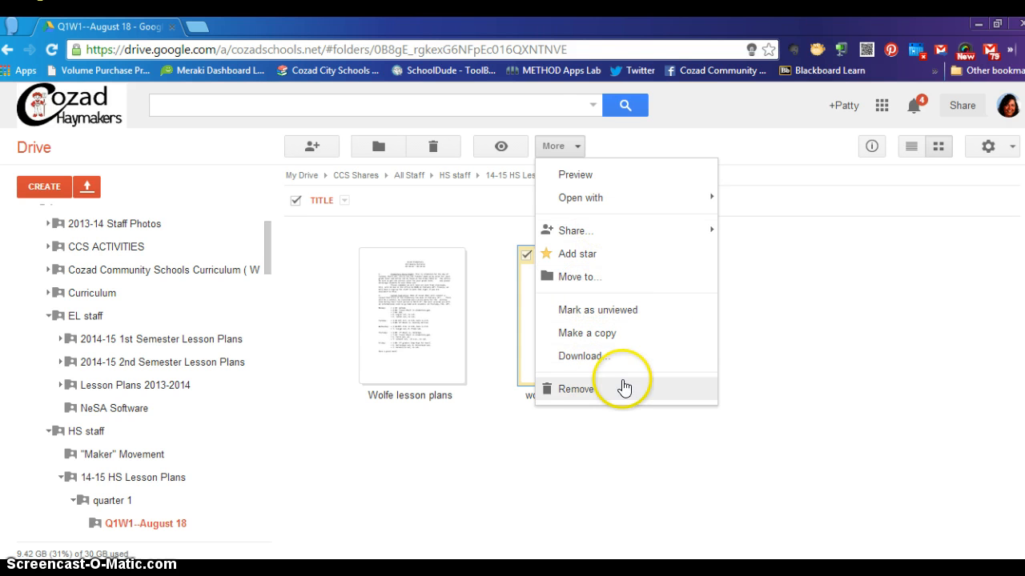
pyautogui.click(586, 391)
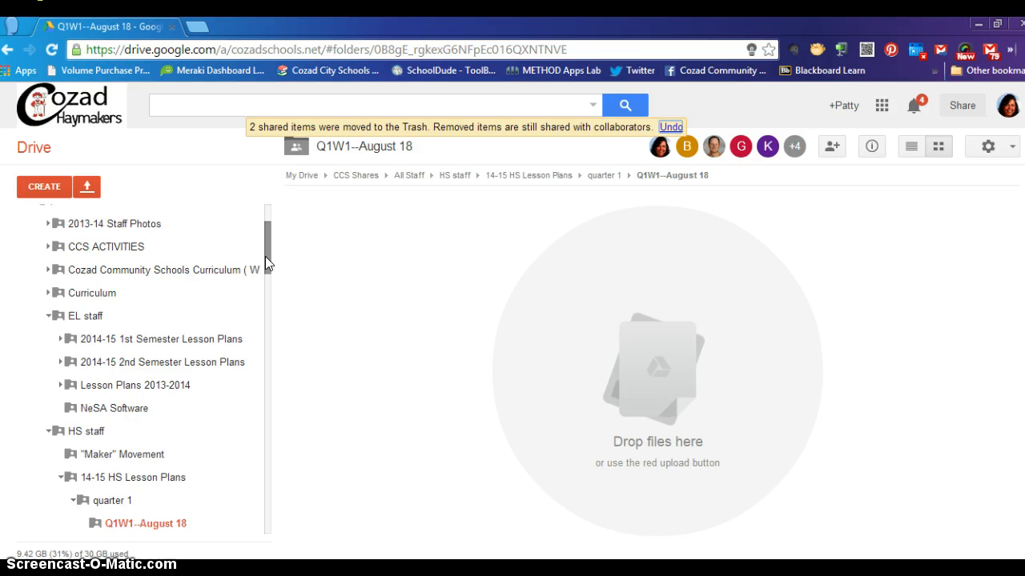
pyautogui.moveTo(267, 264); pyautogui.dragTo(269, 240)
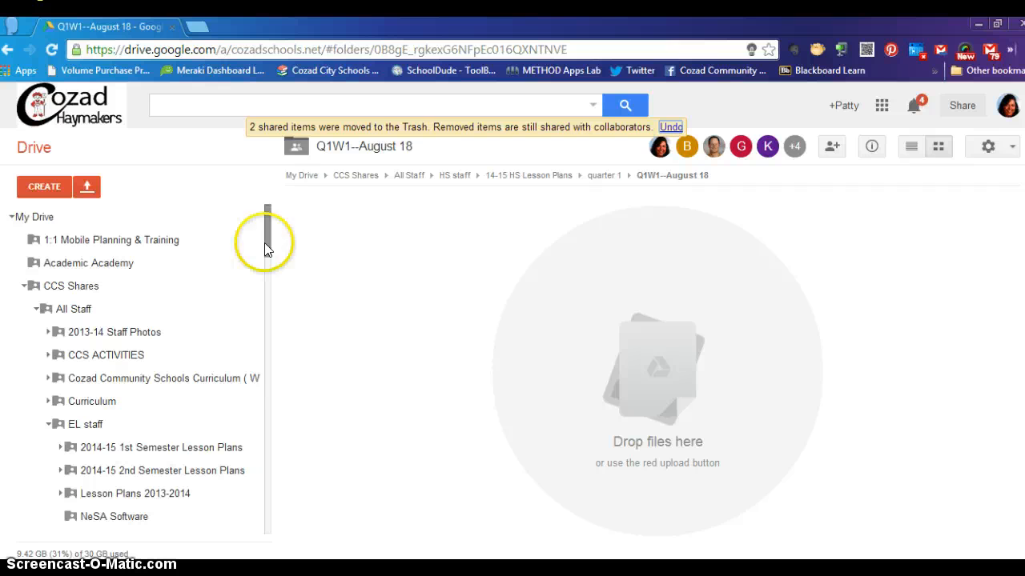
# Make a copy of the file #23 Wkly Bulletin.docx in My Drive
pyautogui.click(36, 220)
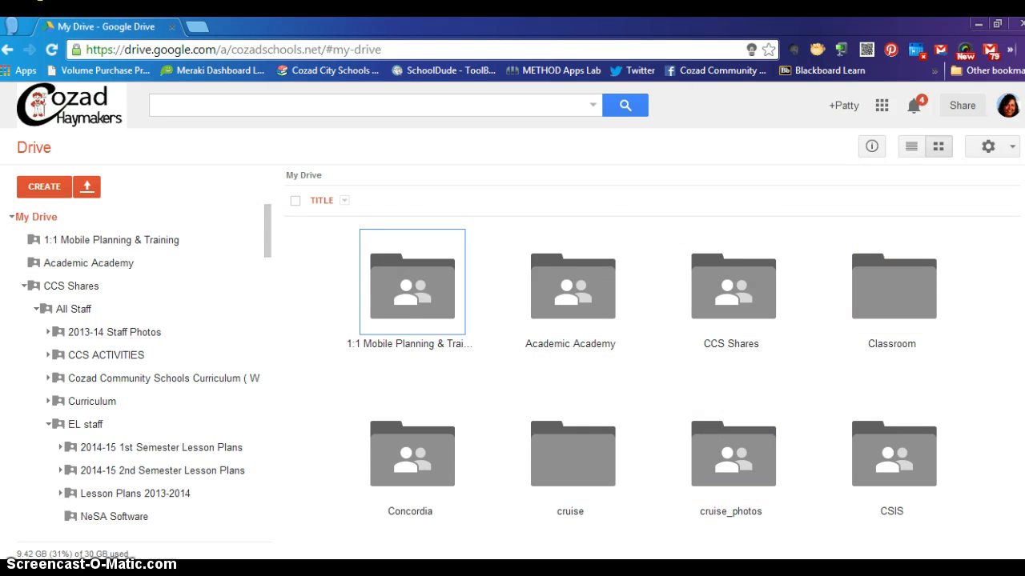
pyautogui.scroll(-12, 648, 384)
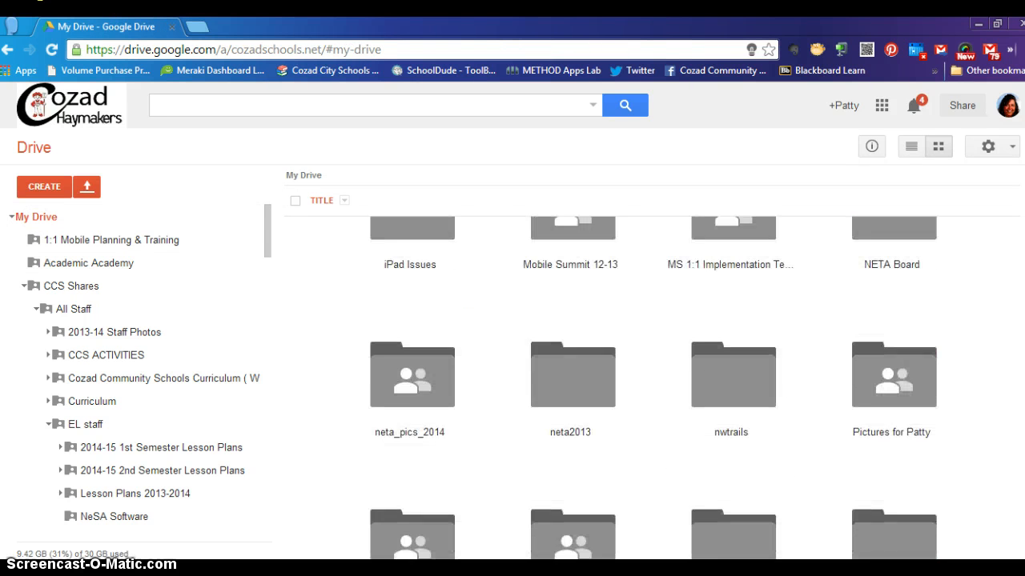
pyautogui.scroll(-5, 648, 384)
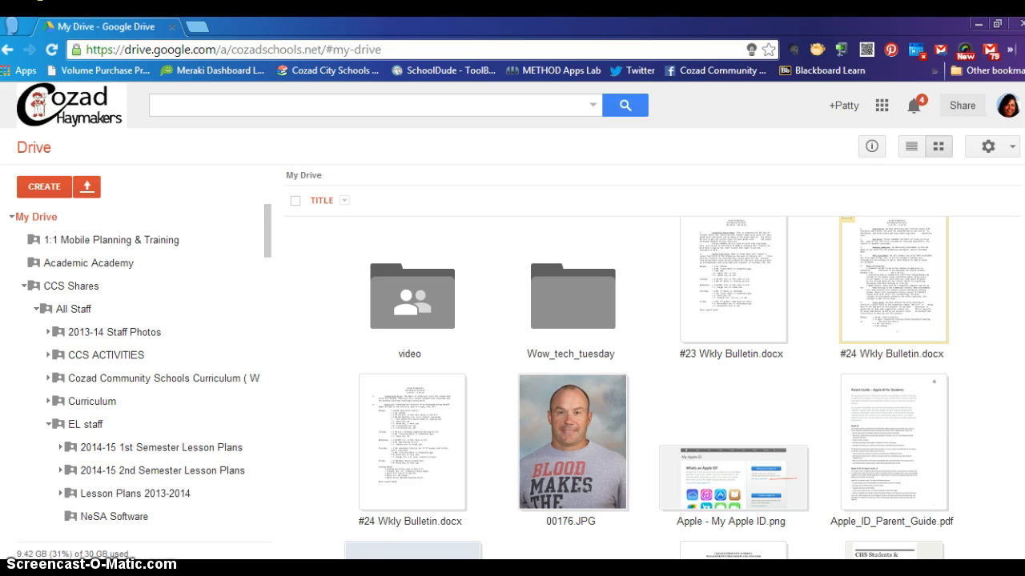
pyautogui.scroll(1, 652, 384)
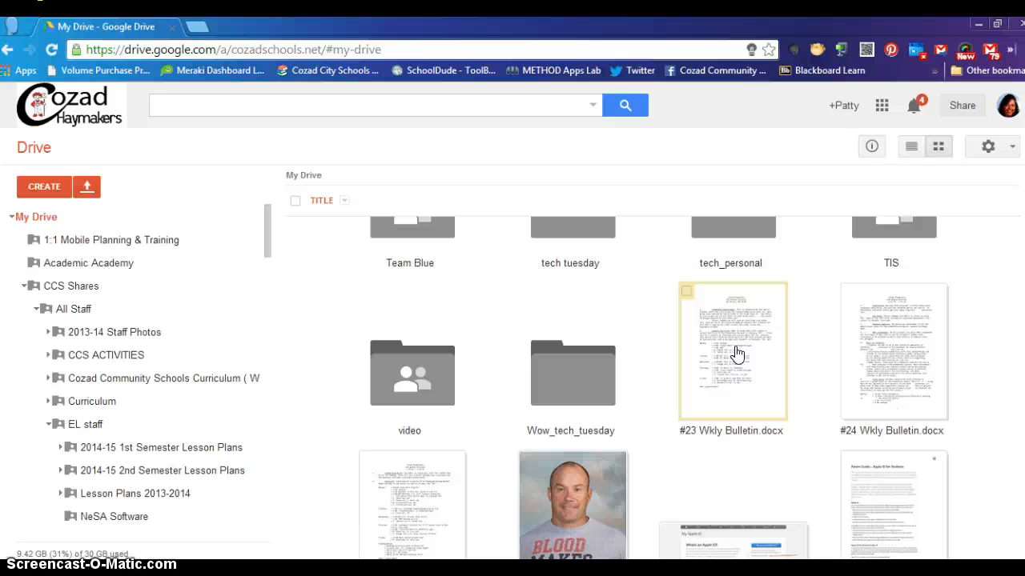
pyautogui.click(686, 295)
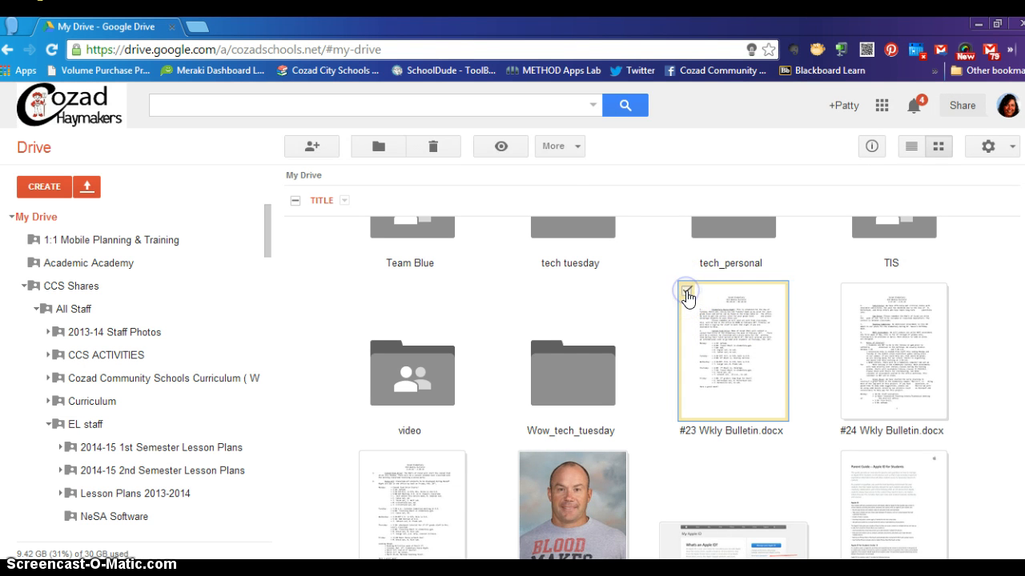
pyautogui.click(576, 147)
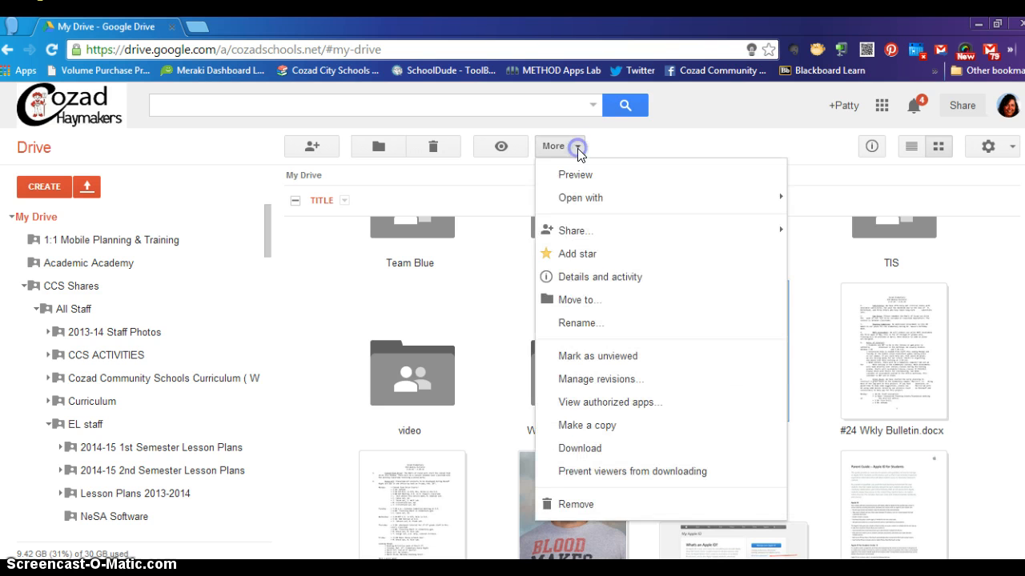
pyautogui.click(602, 434)
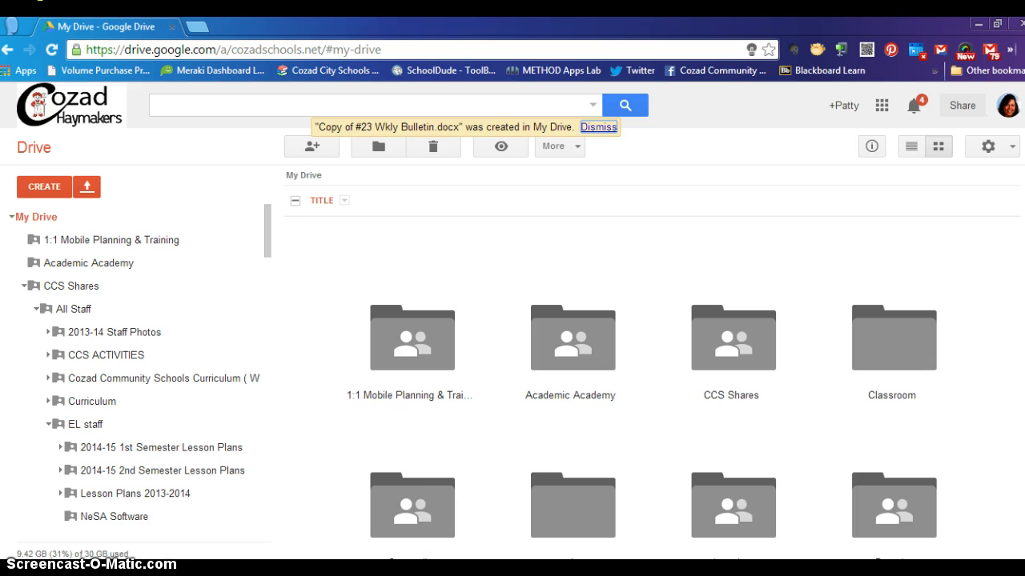
# Move #23 Wkly Bulletin.docx and its copy into the Q1W1--August 18 folder under All Staff, MS staff, 14-15 MS Lesson Plans, quarter 1
pyautogui.scroll(-15, 652, 384)
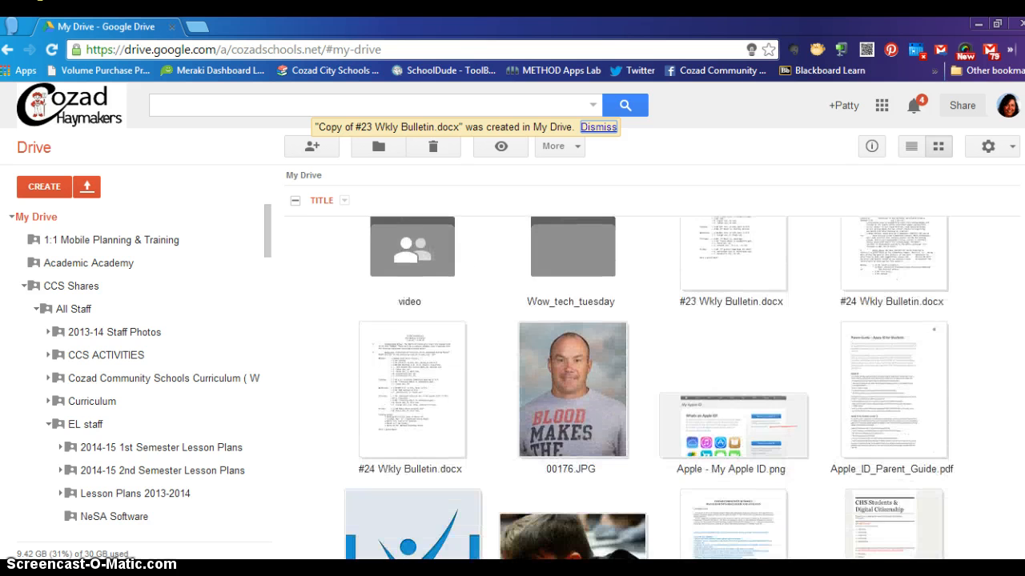
pyautogui.scroll(-5, 652, 384)
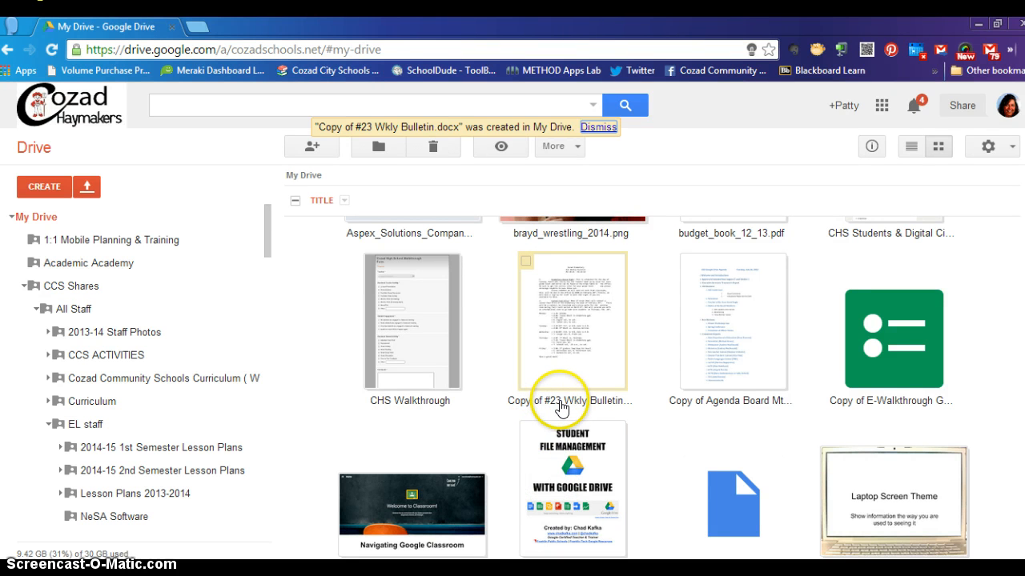
pyautogui.click(526, 270)
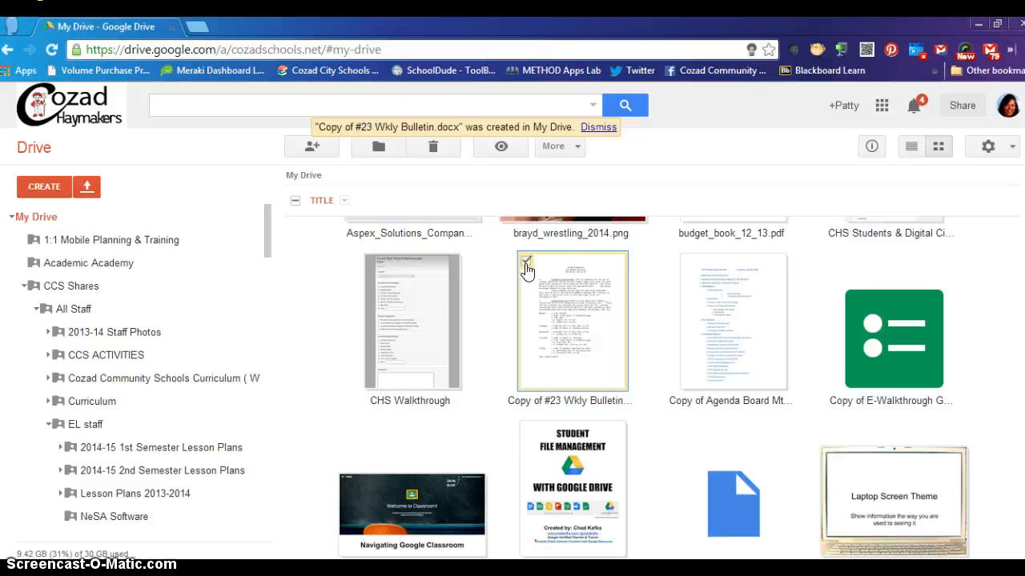
pyautogui.click(580, 149)
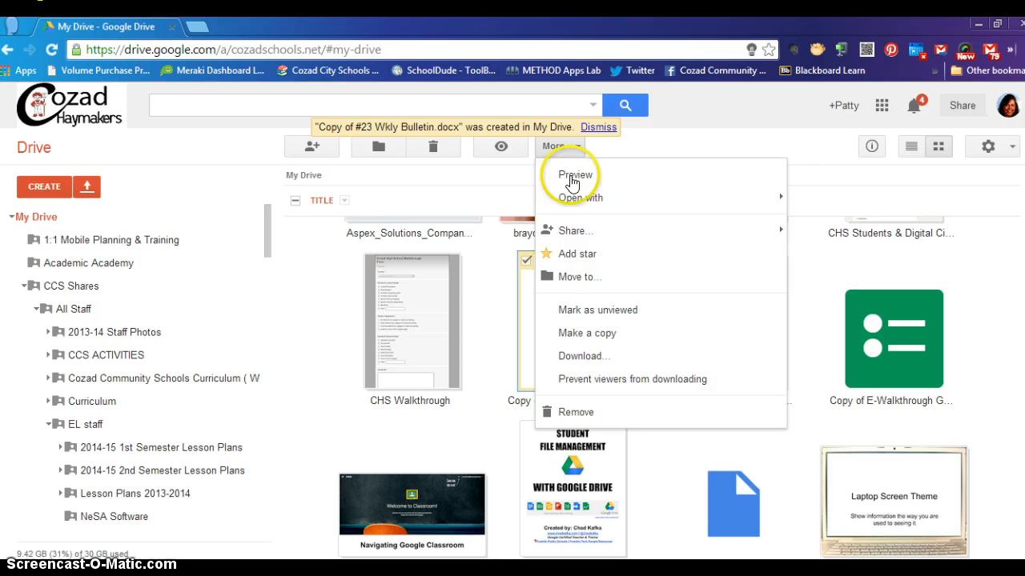
pyautogui.click(570, 282)
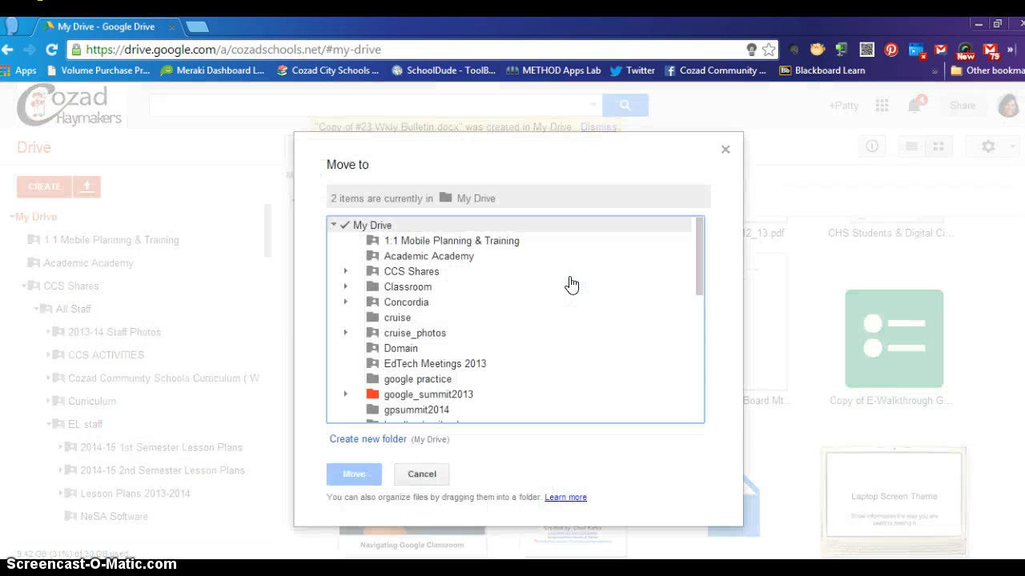
pyautogui.click(346, 271)
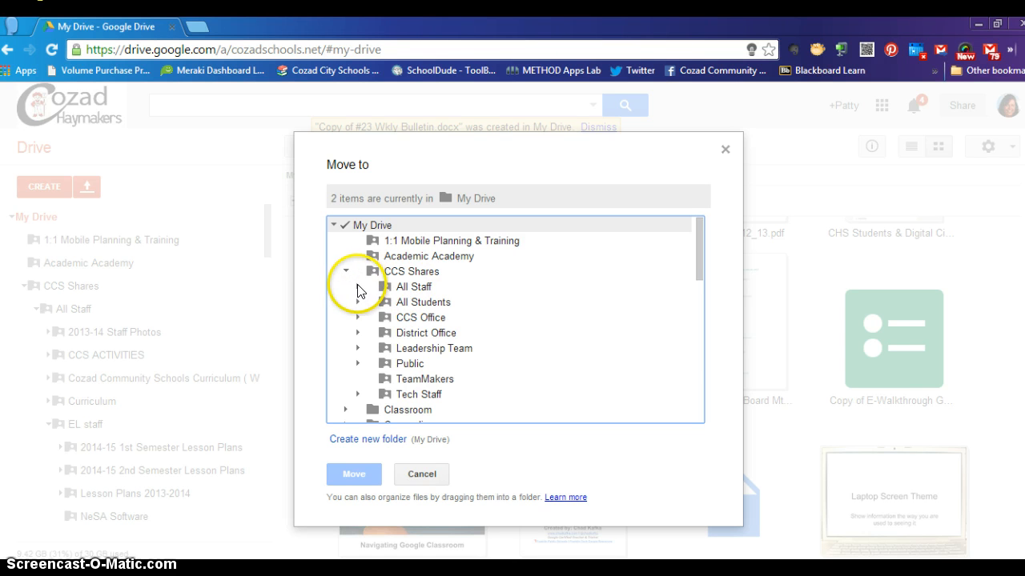
pyautogui.click(357, 287)
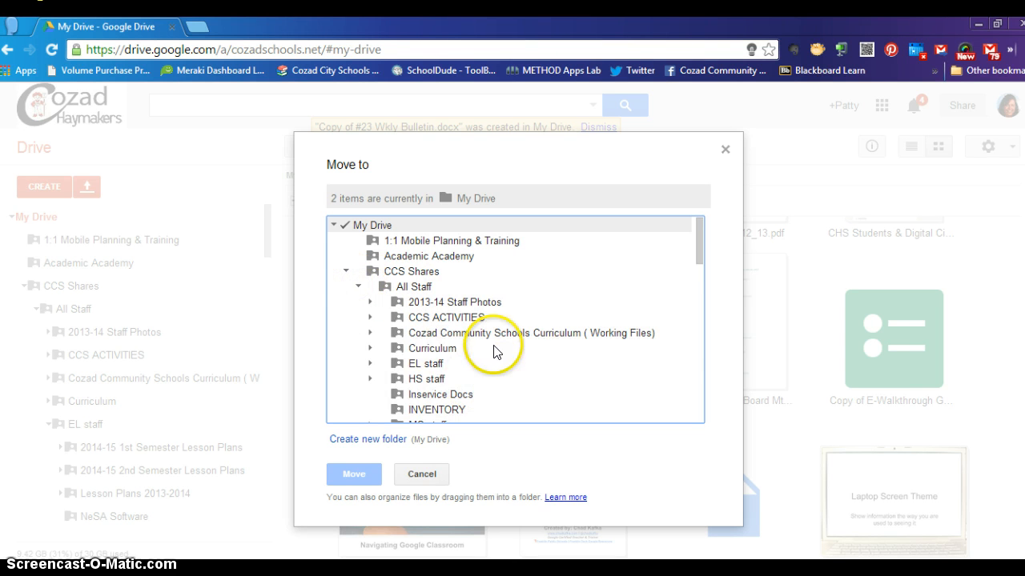
pyautogui.click(700, 260)
pyautogui.moveTo(699, 260); pyautogui.dragTo(698, 269)
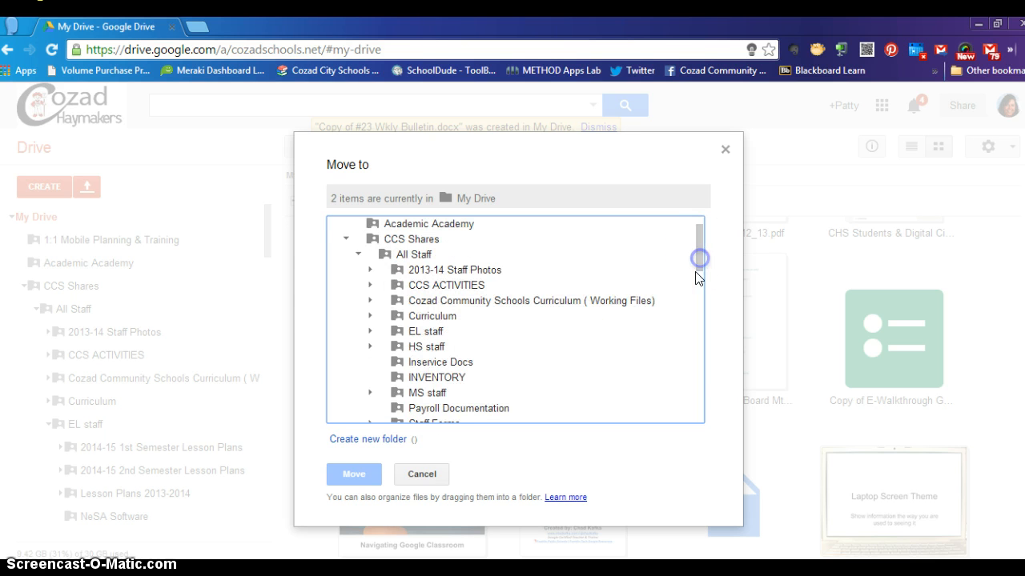
pyautogui.click(372, 394)
pyautogui.moveTo(700, 260); pyautogui.dragTo(706, 277)
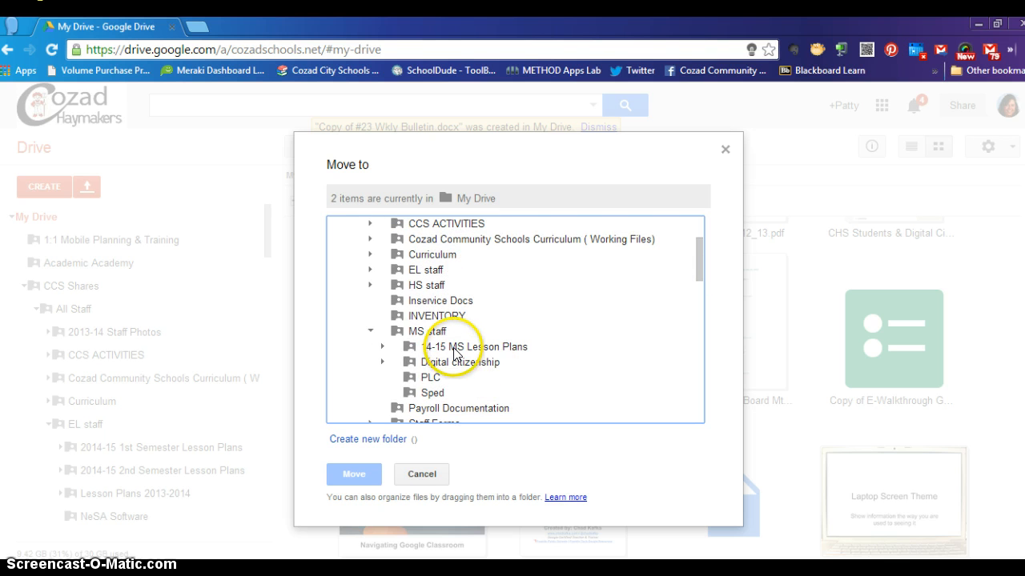
pyautogui.click(382, 346)
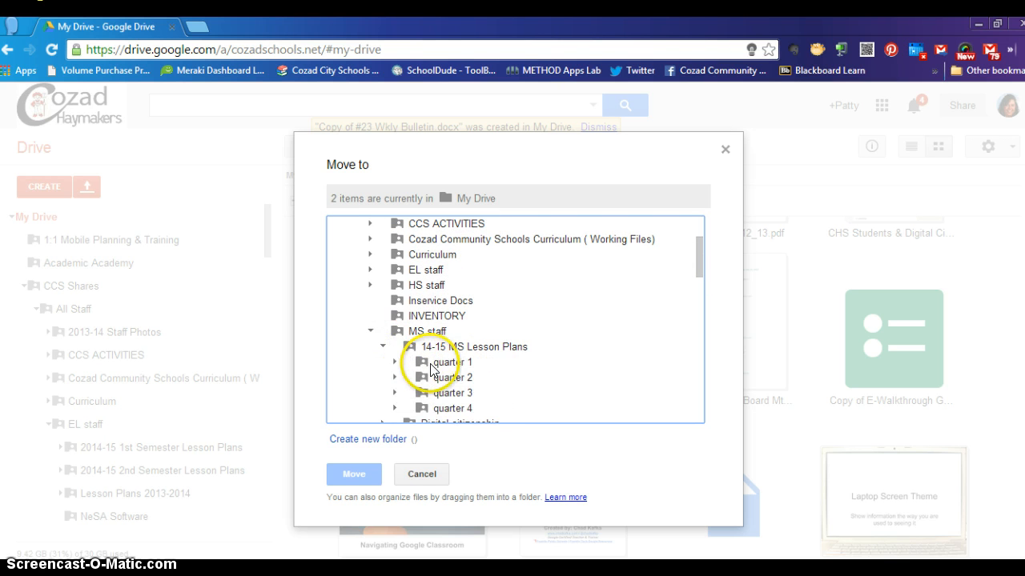
pyautogui.click(395, 361)
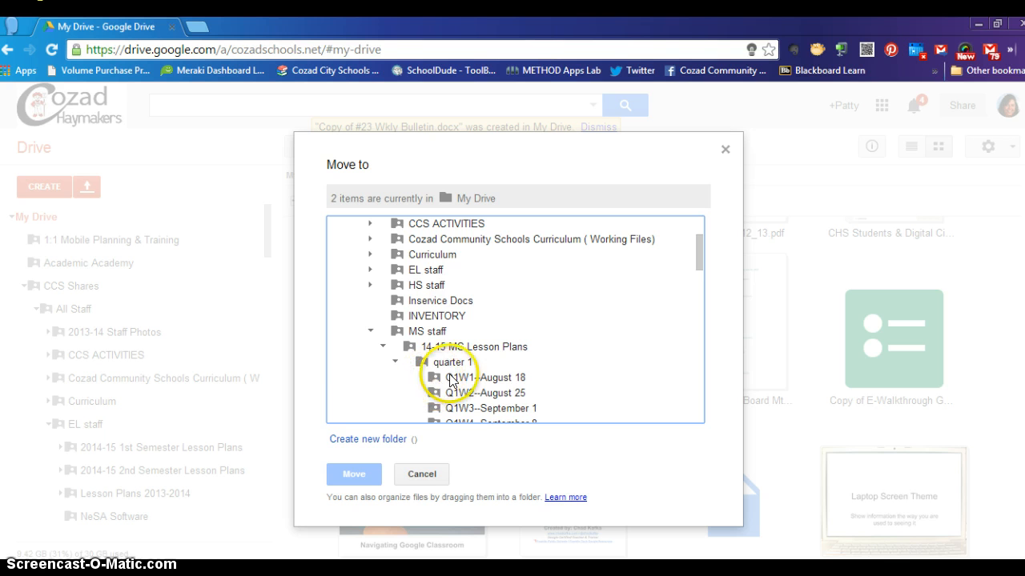
pyautogui.click(467, 378)
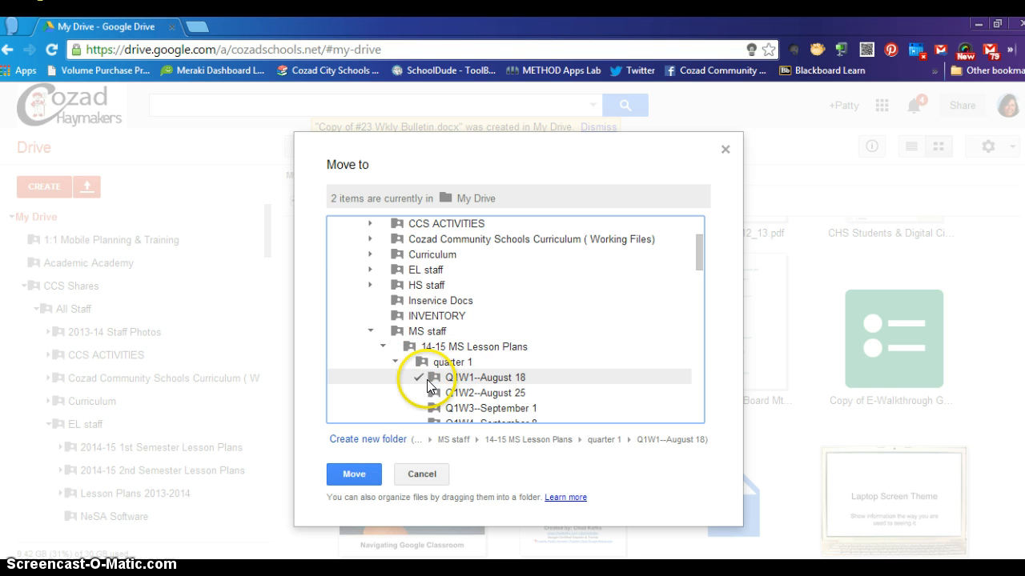
pyautogui.click(358, 475)
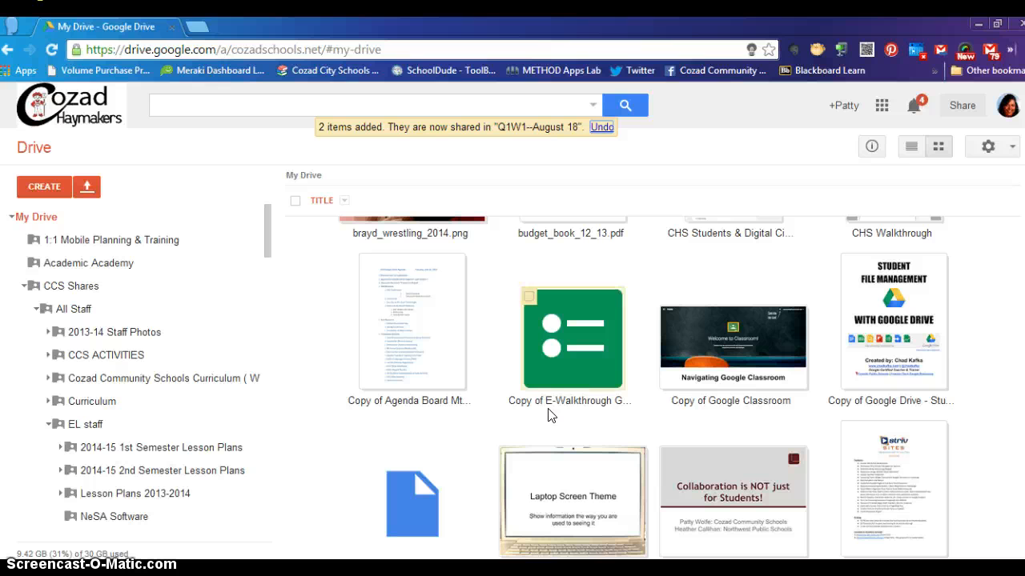
# Open the Q1W1--August 18 folder under All Staff, MS staff, 14-15 MS Lesson Plans, quarter 1 to check for the moved bulletin files
pyautogui.click(48, 309)
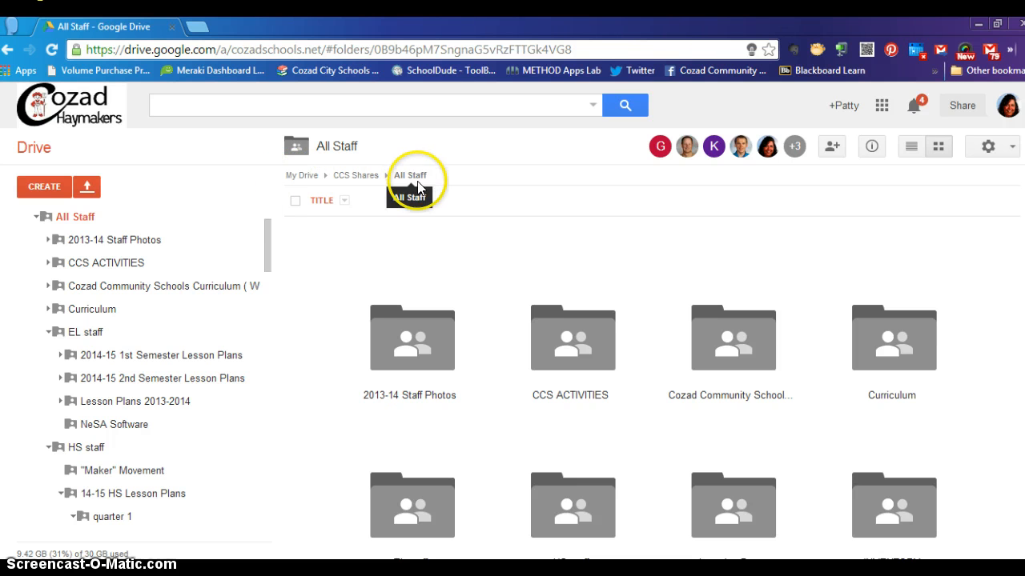
pyautogui.scroll(-1, 512, 345)
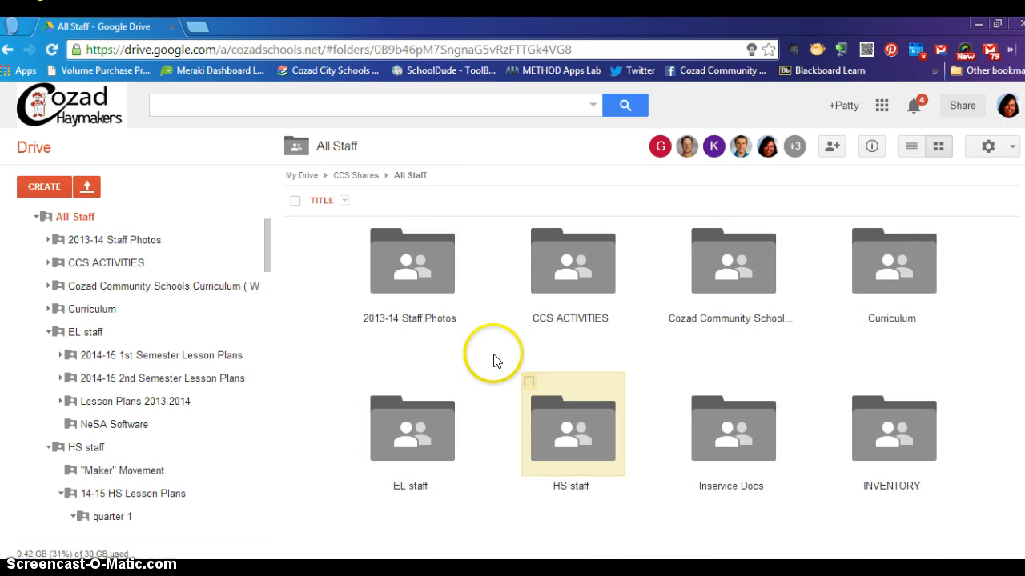
pyautogui.scroll(-1, 494, 360)
pyautogui.scroll(-1, 493, 360)
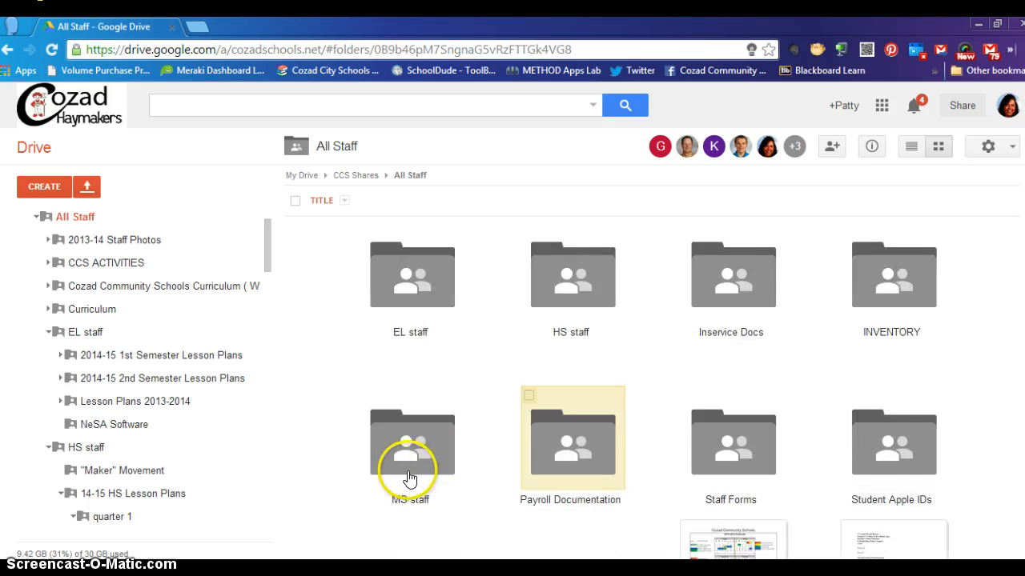
pyautogui.doubleClick(410, 472)
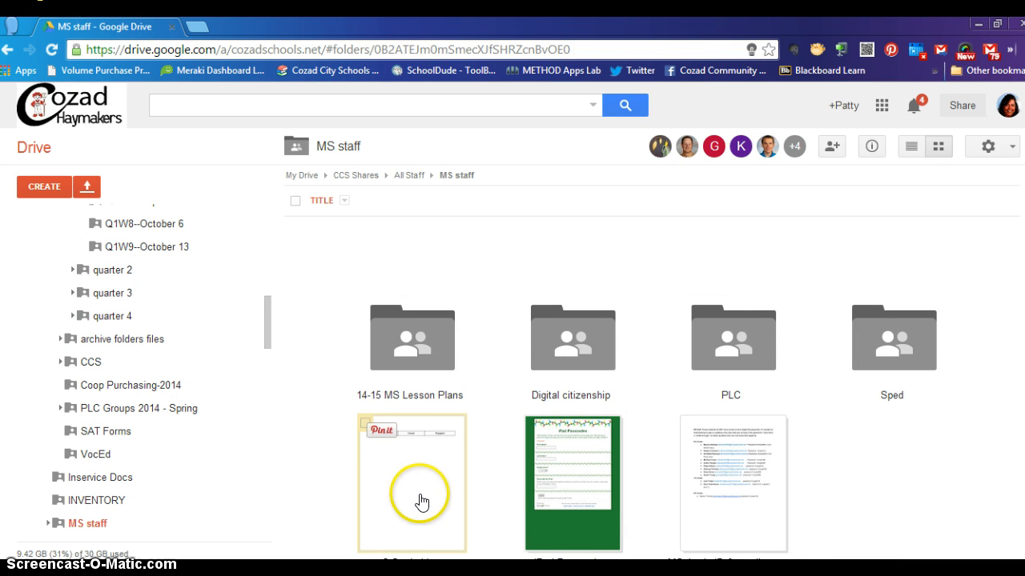
pyautogui.doubleClick(433, 367)
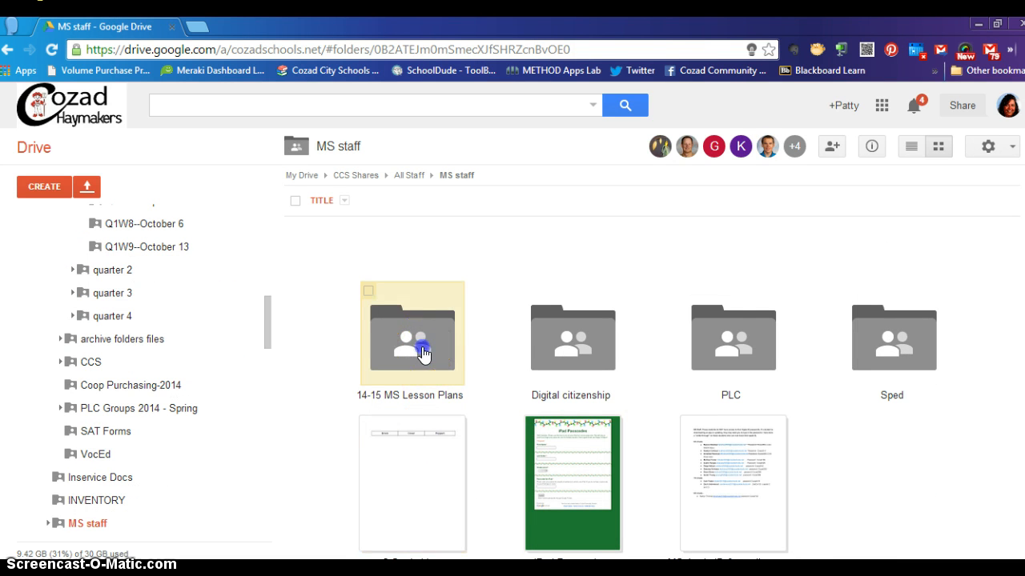
pyautogui.doubleClick(411, 339)
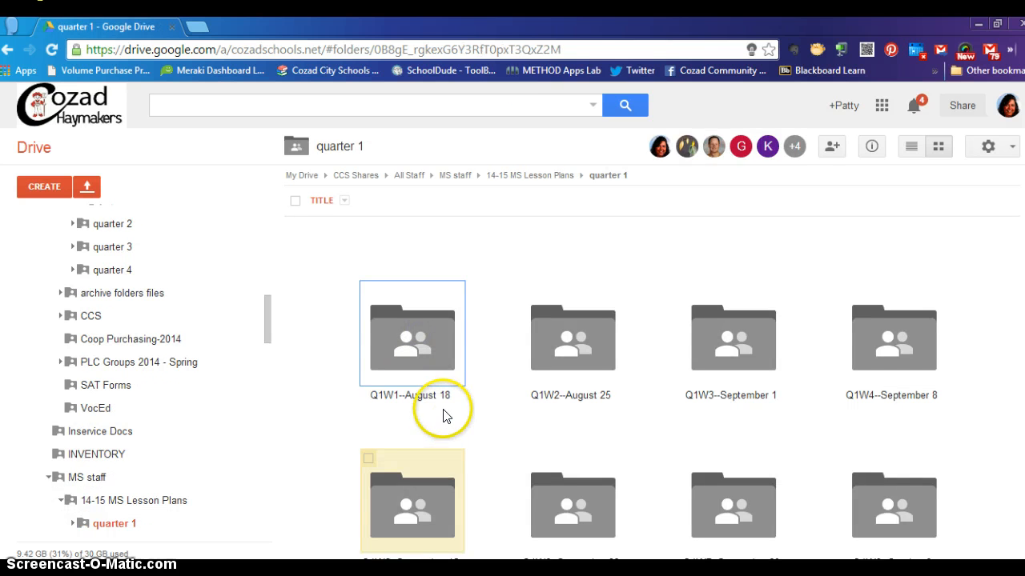
pyautogui.doubleClick(426, 338)
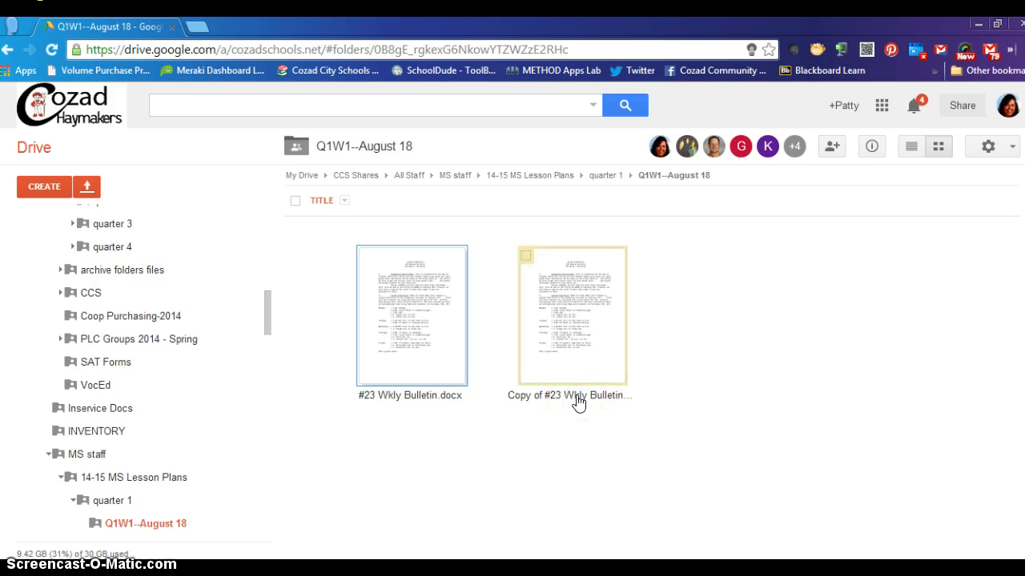
pyautogui.click(551, 398)
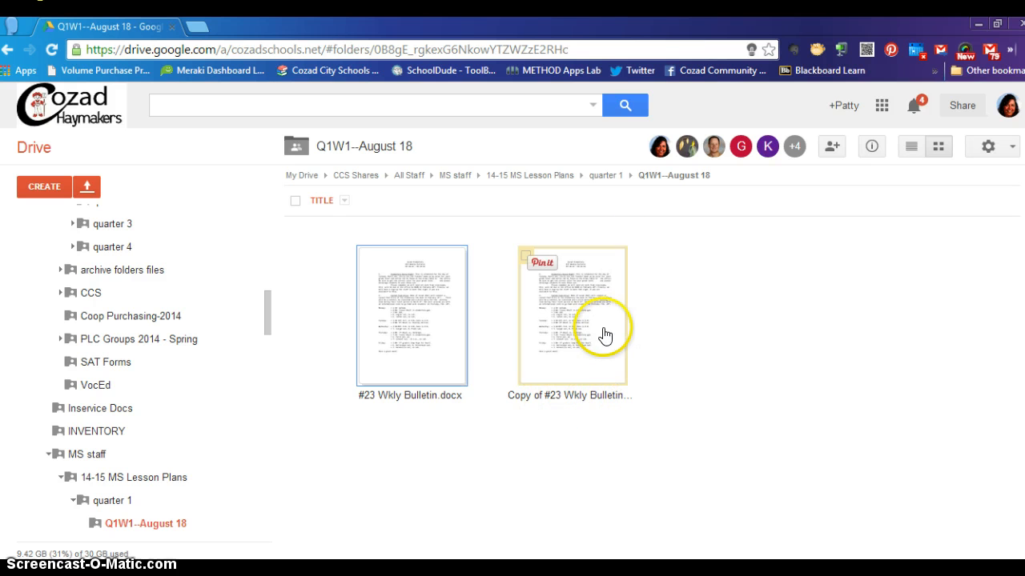